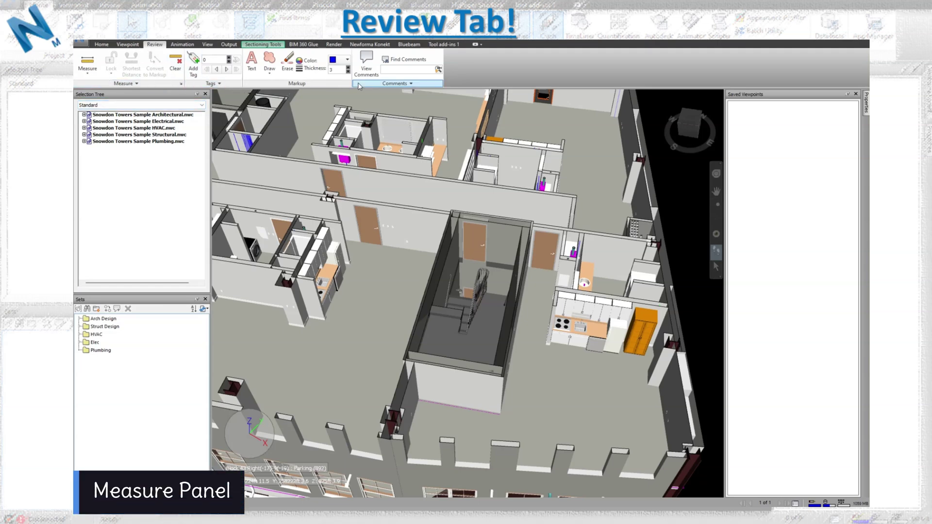
Measure point to point from the column beside the small kitchen to a front window pier, and clear the measurement.
{"action": "left_click", "coordinate": [89, 76]}
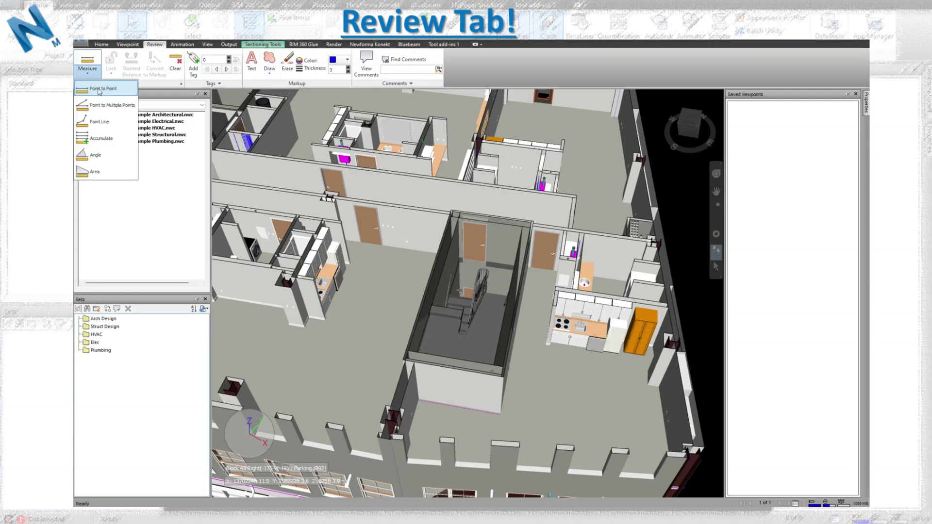
{"action": "left_click", "coordinate": [102, 105]}
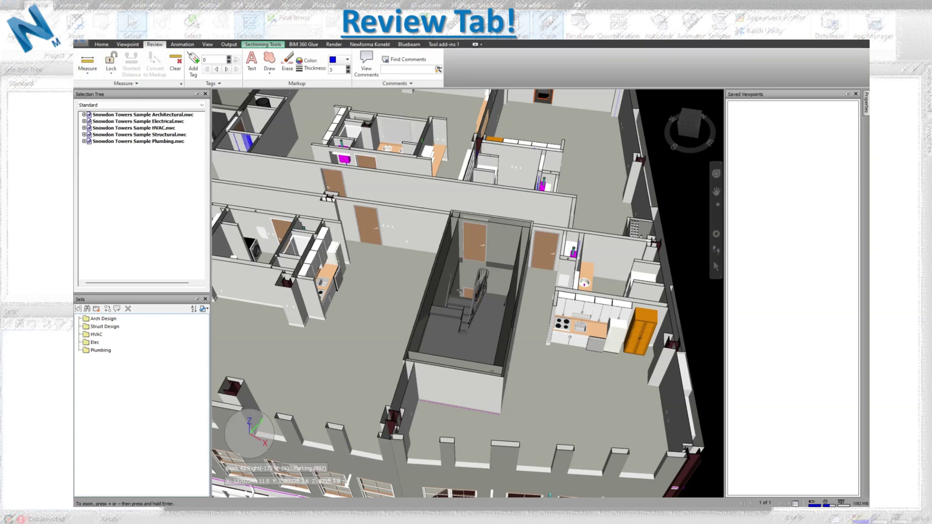
{"action": "left_click", "coordinate": [291, 289]}
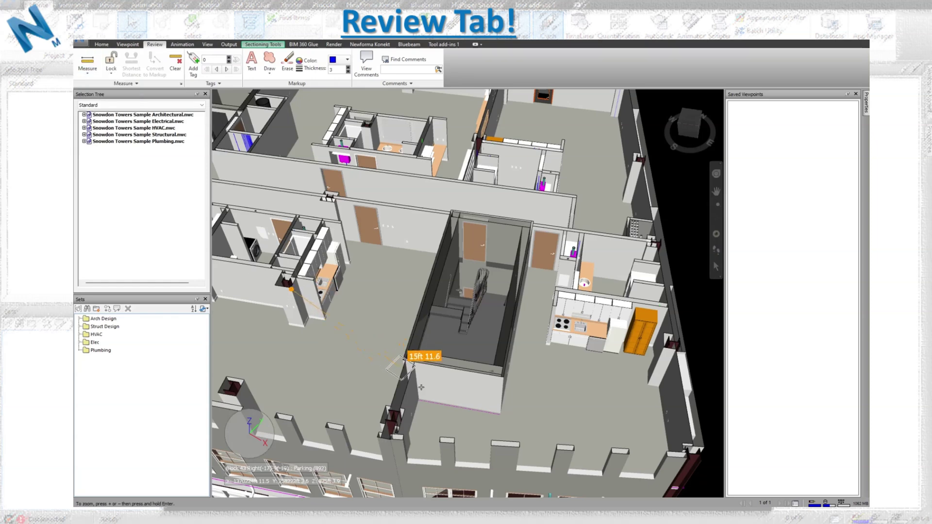
{"action": "left_click", "coordinate": [456, 438]}
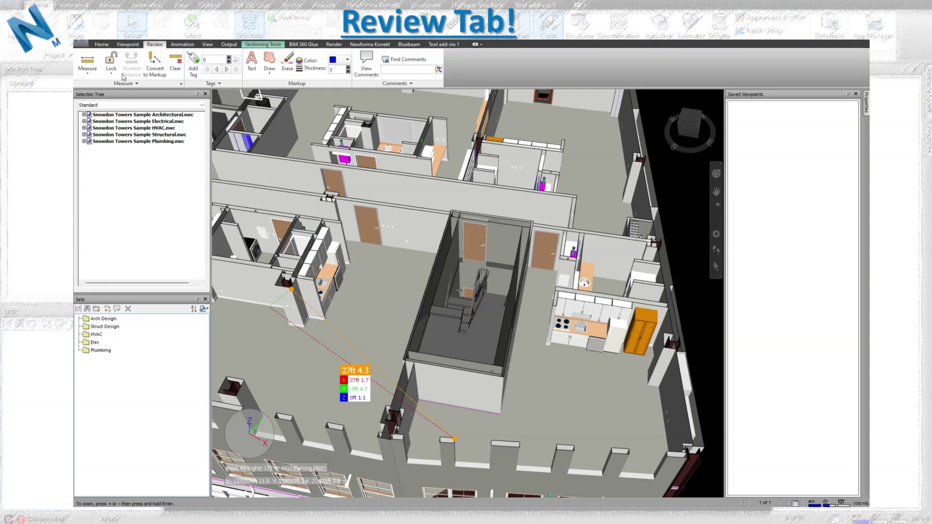
{"action": "left_click", "coordinate": [175, 61]}
Lock measuring to the Z axis and measure the height from the column beside the small kitchen down to the floor.
{"action": "left_click", "coordinate": [115, 75]}
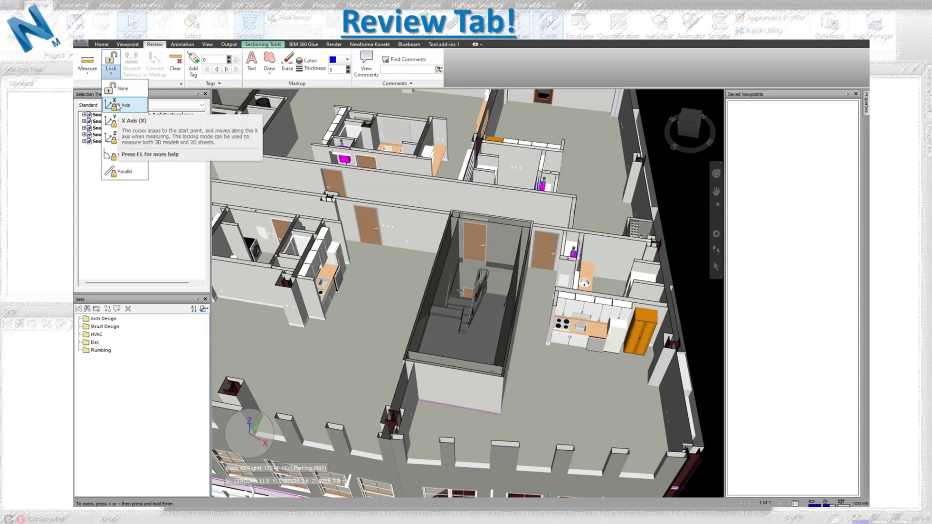
{"action": "left_click", "coordinate": [116, 138]}
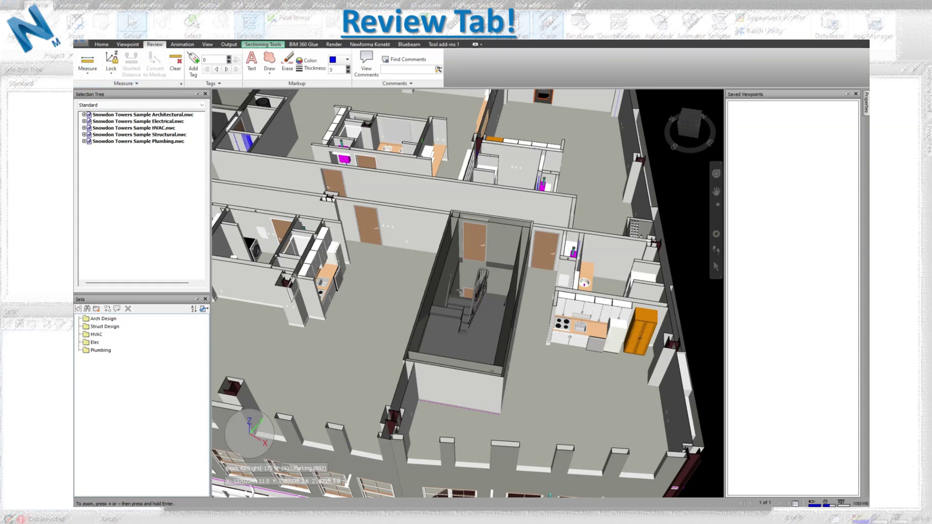
{"action": "left_click", "coordinate": [291, 287]}
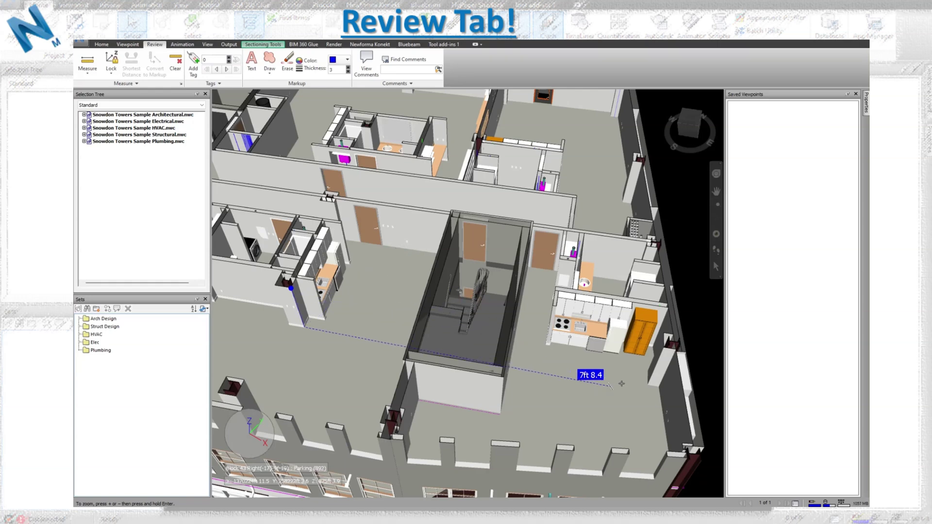
{"action": "left_click", "coordinate": [646, 385]}
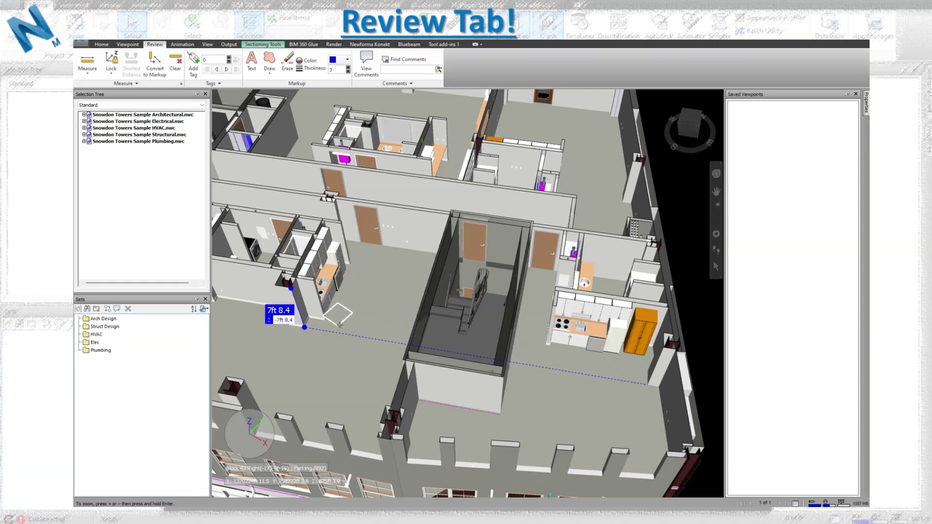
Lock measuring to the Y axis and measure across the floor from the base of the small kitchen's end wall.
{"action": "left_click", "coordinate": [111, 70]}
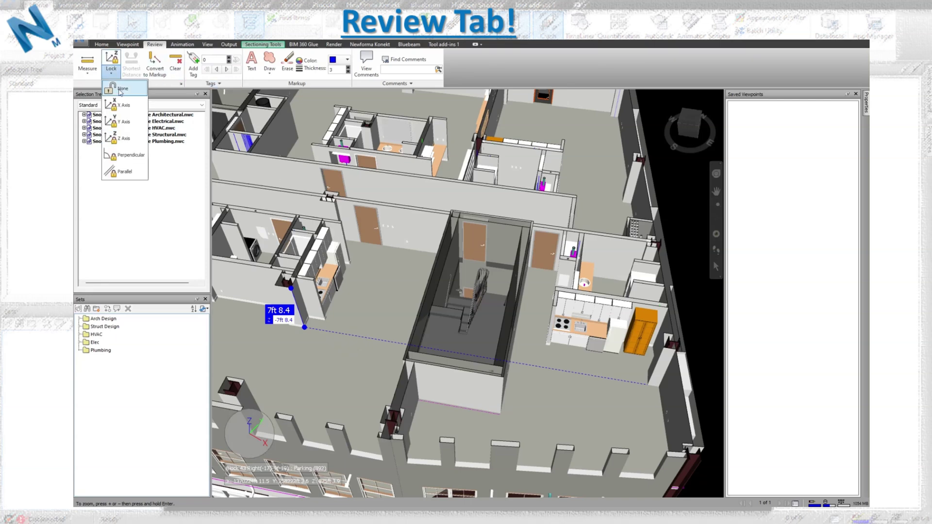
{"action": "left_click", "coordinate": [122, 121]}
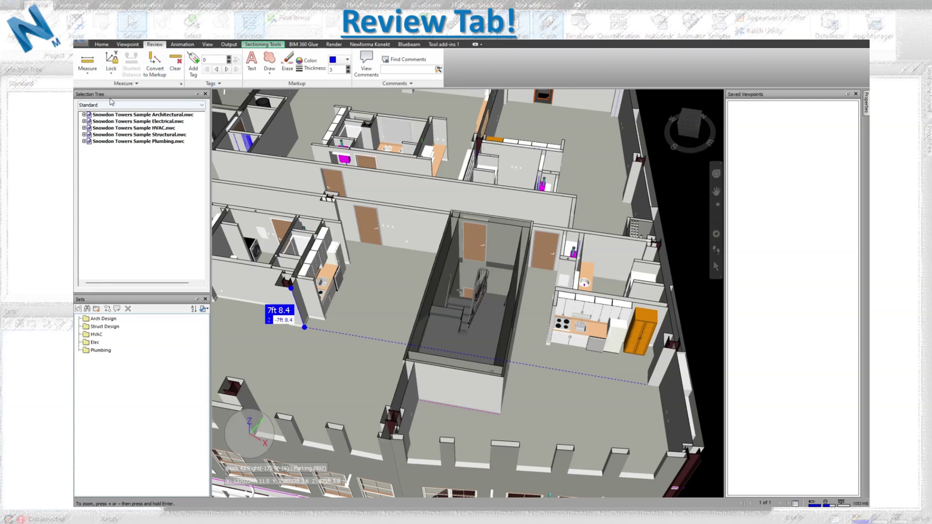
{"action": "left_click", "coordinate": [325, 318]}
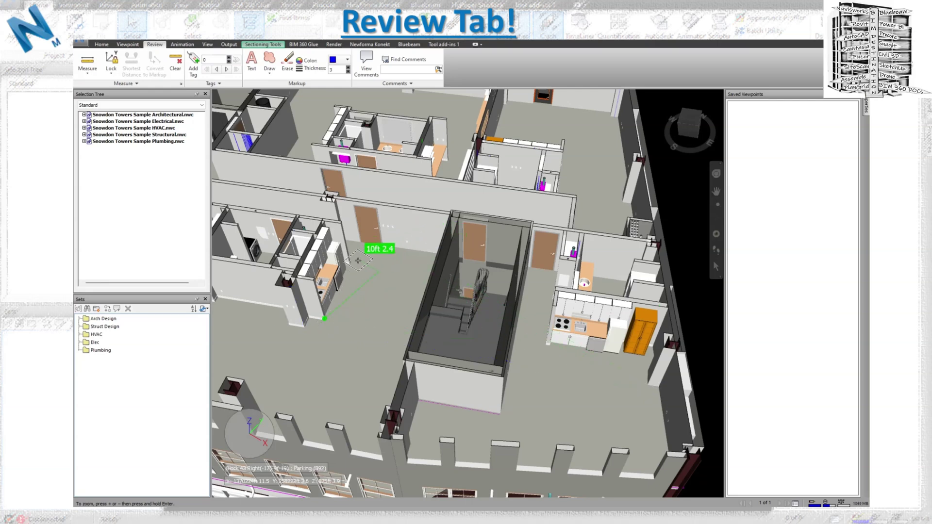
{"action": "left_click", "coordinate": [372, 277]}
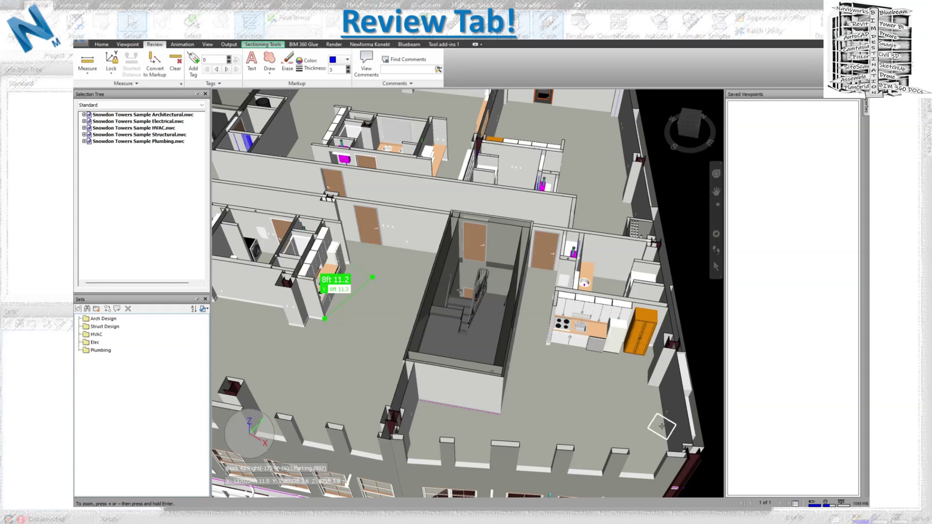
Remove the axis lock and measure from the base of the column beside the small kitchen to the stairwell's lower outer corner.
{"action": "left_click", "coordinate": [111, 63]}
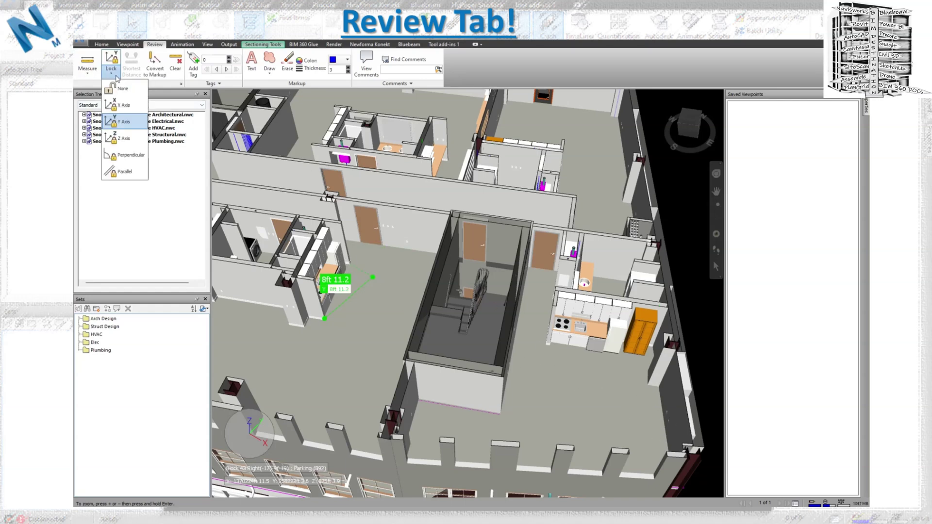
{"action": "left_click", "coordinate": [123, 89]}
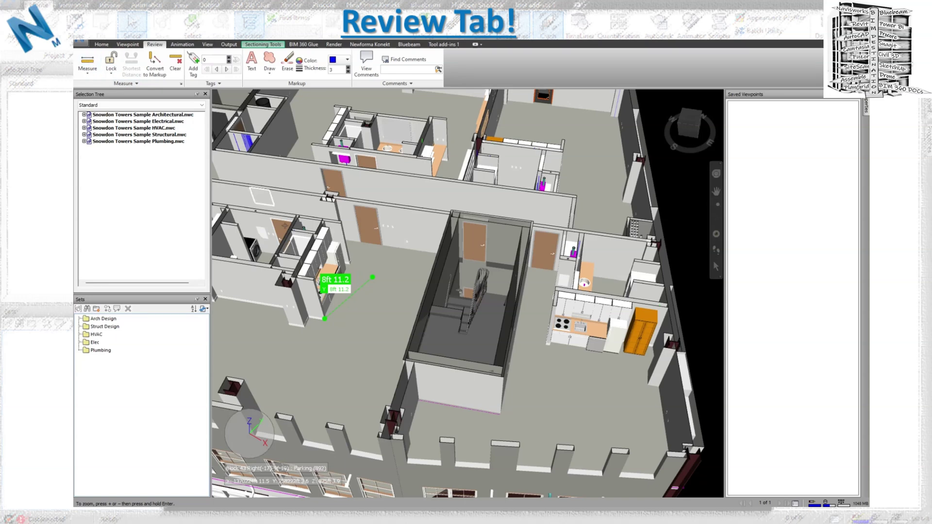
{"action": "left_click", "coordinate": [304, 328]}
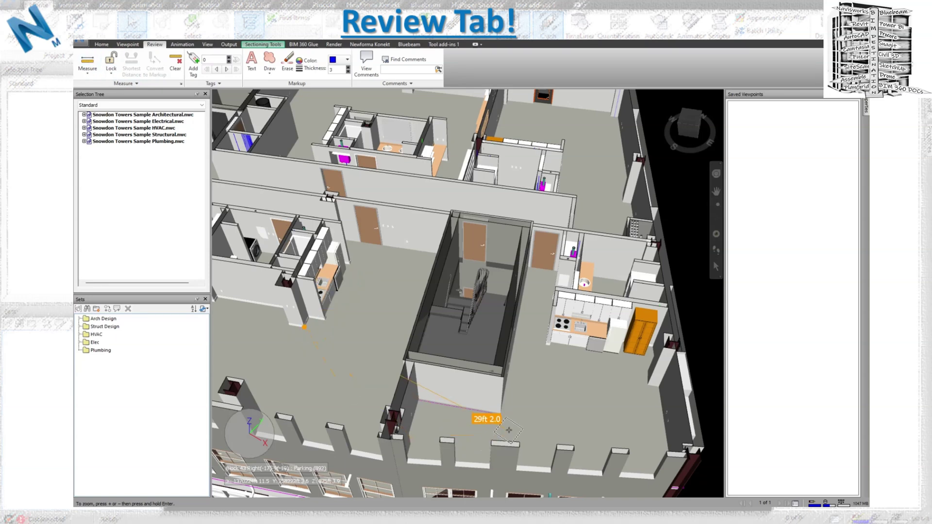
{"action": "left_click", "coordinate": [501, 413]}
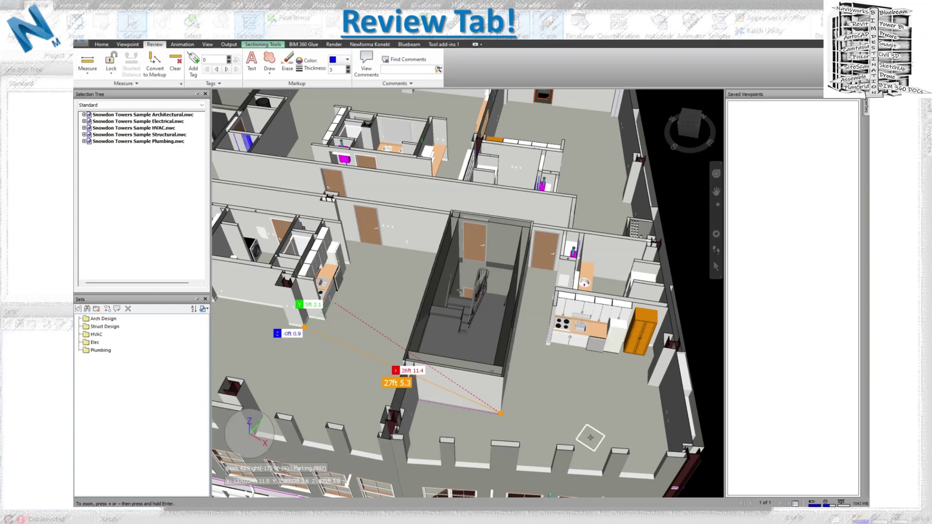
Use Point to Multiple Points to measure from the column base to a front window pier, the stairwell's upper corner and the opposite kitchen wall.
{"action": "left_click", "coordinate": [122, 76]}
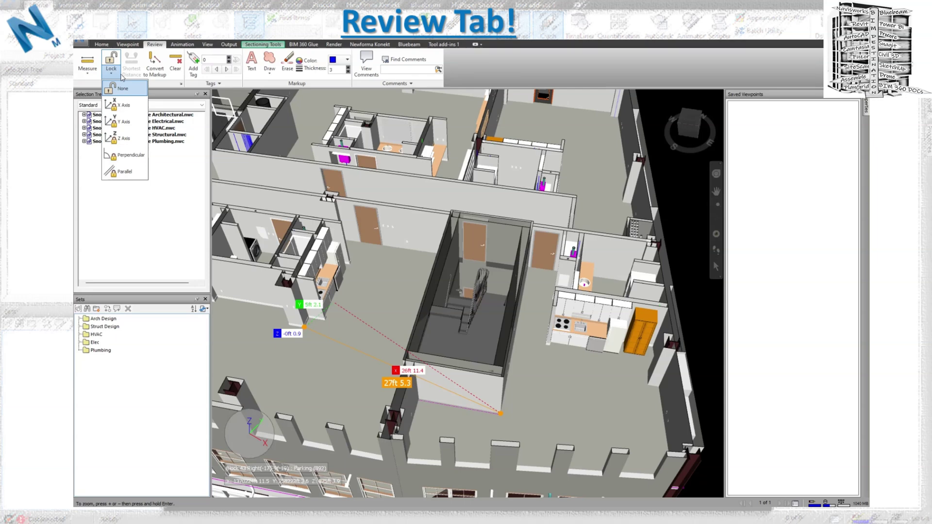
{"action": "left_click", "coordinate": [87, 68]}
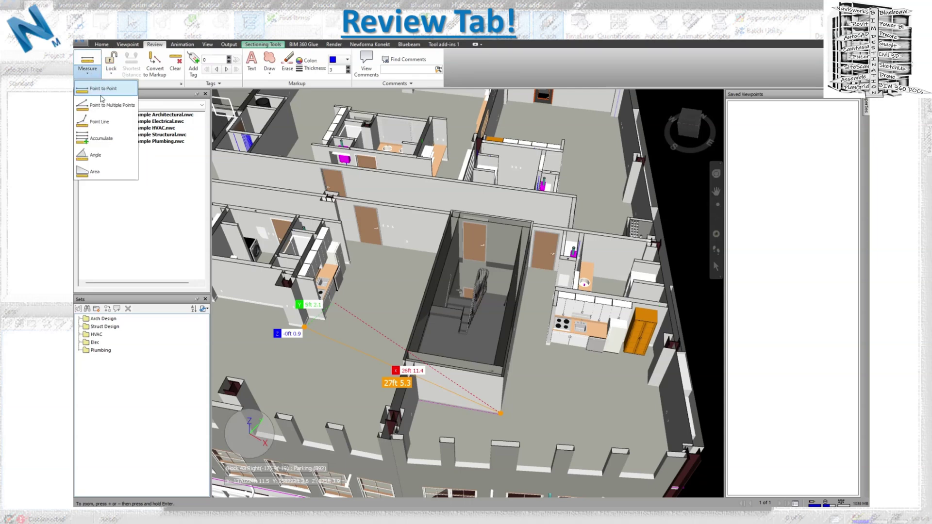
{"action": "left_click", "coordinate": [105, 105]}
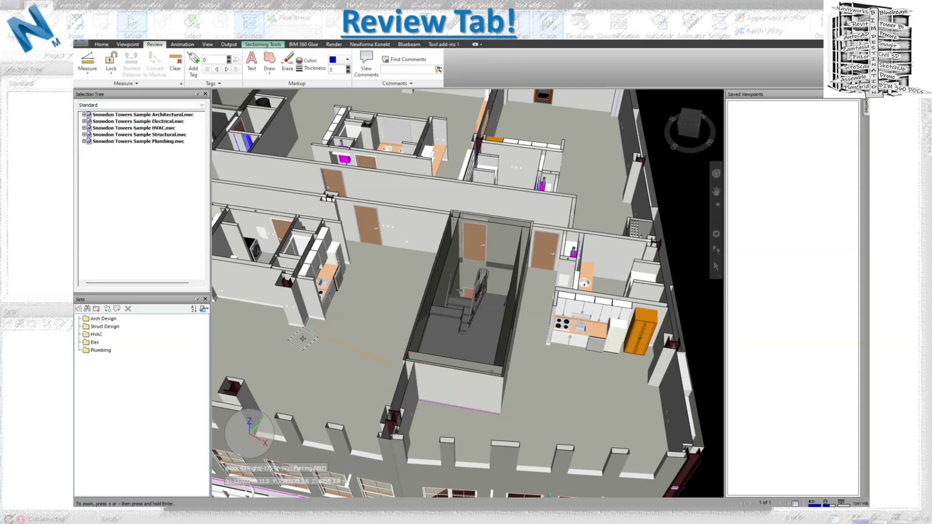
{"action": "left_click", "coordinate": [303, 327]}
{"action": "left_click", "coordinate": [343, 425]}
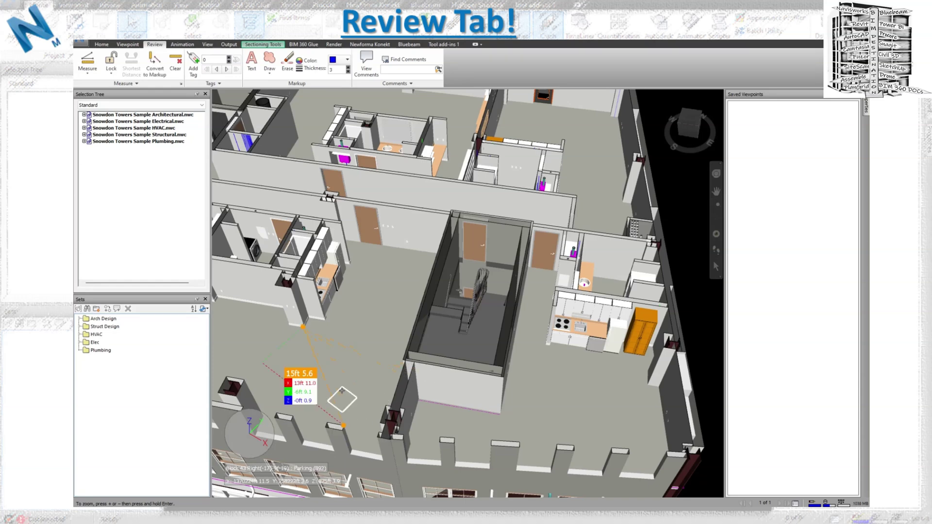
{"action": "left_click", "coordinate": [402, 360]}
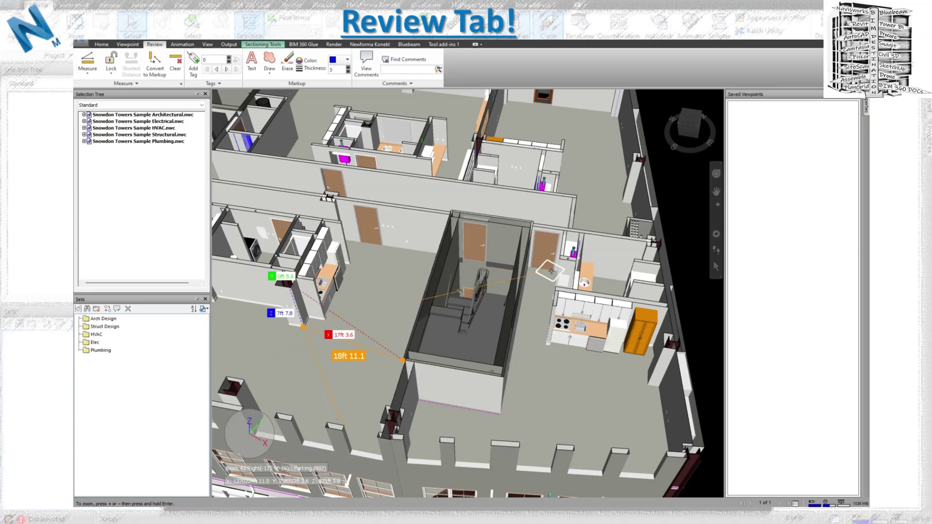
{"action": "left_click", "coordinate": [555, 287]}
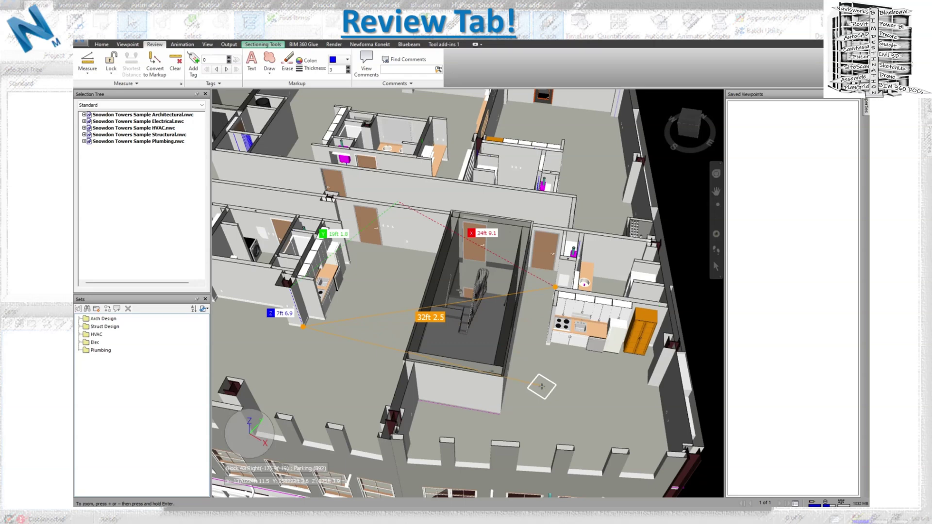
Measure a Point Line route from the column base past the stairwell corner to the opposite kitchen's cabinets and door, and clear it.
{"action": "left_click", "coordinate": [88, 68]}
{"action": "left_click", "coordinate": [101, 121]}
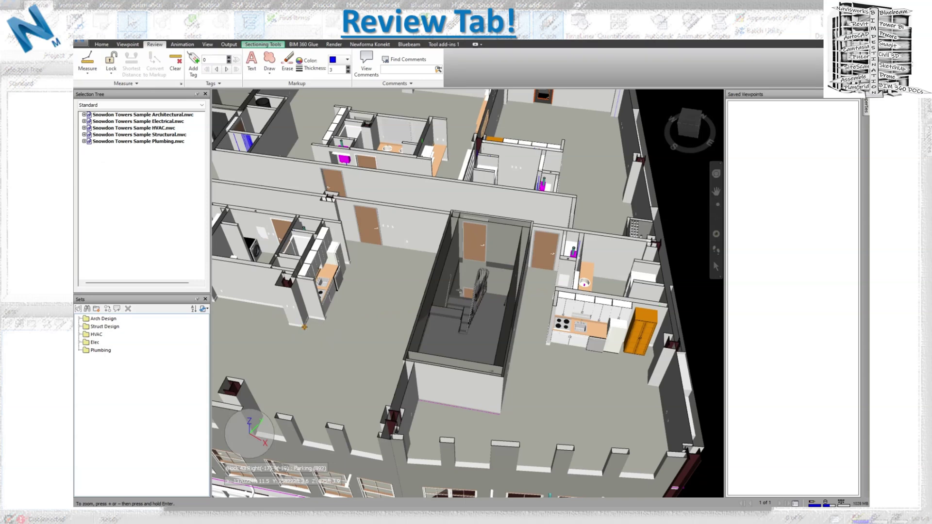
{"action": "left_click", "coordinate": [501, 414]}
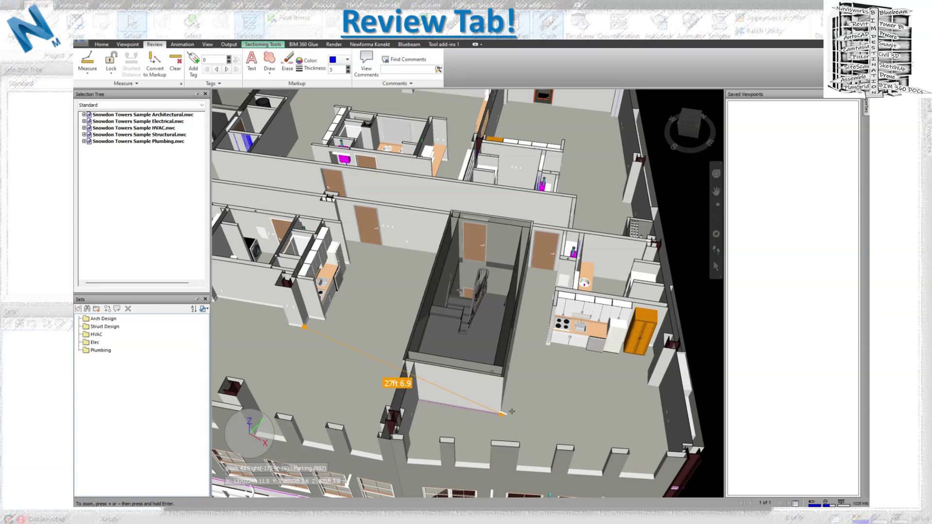
{"action": "left_click", "coordinate": [618, 353]}
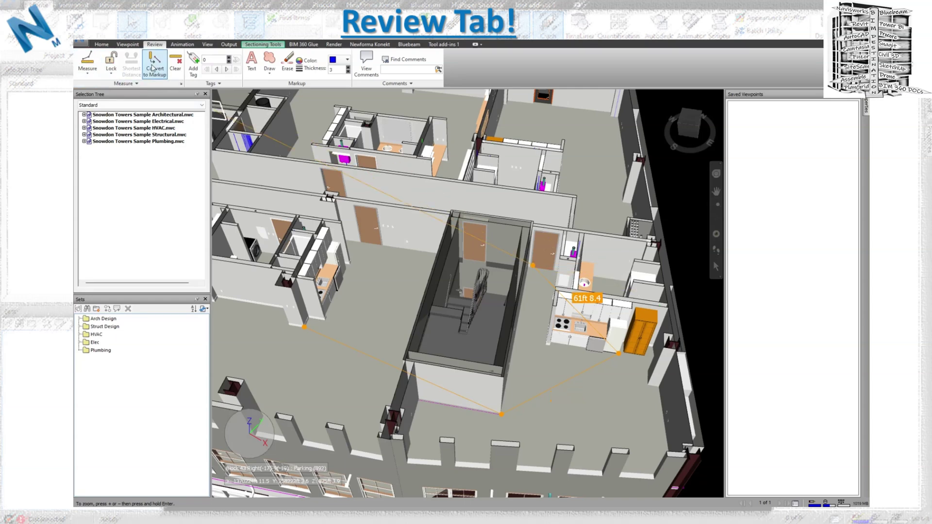
{"action": "left_click", "coordinate": [173, 63]}
Use Accumulate to total the column-to-stairwell, stairwell-to-kitchen, cabinet-to-outer-column and window-pier gap distances.
{"action": "left_click", "coordinate": [96, 73]}
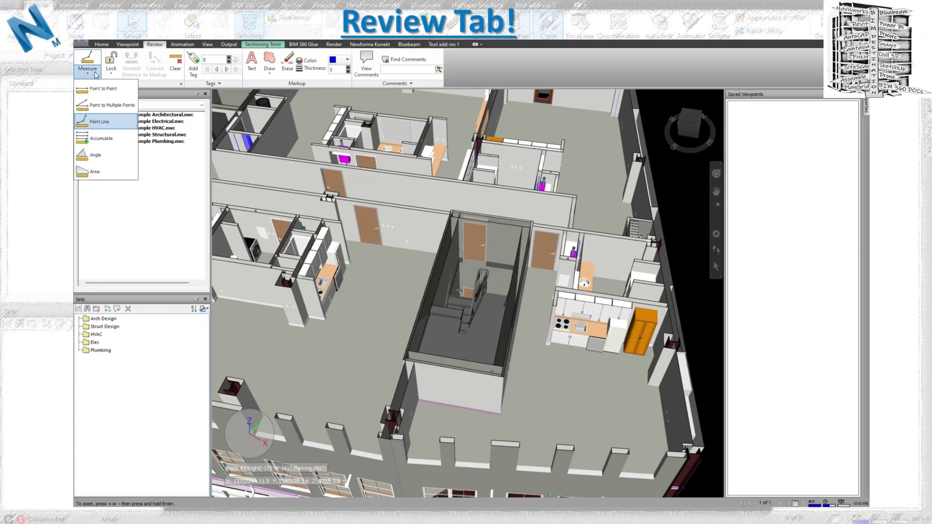
{"action": "left_click", "coordinate": [99, 138]}
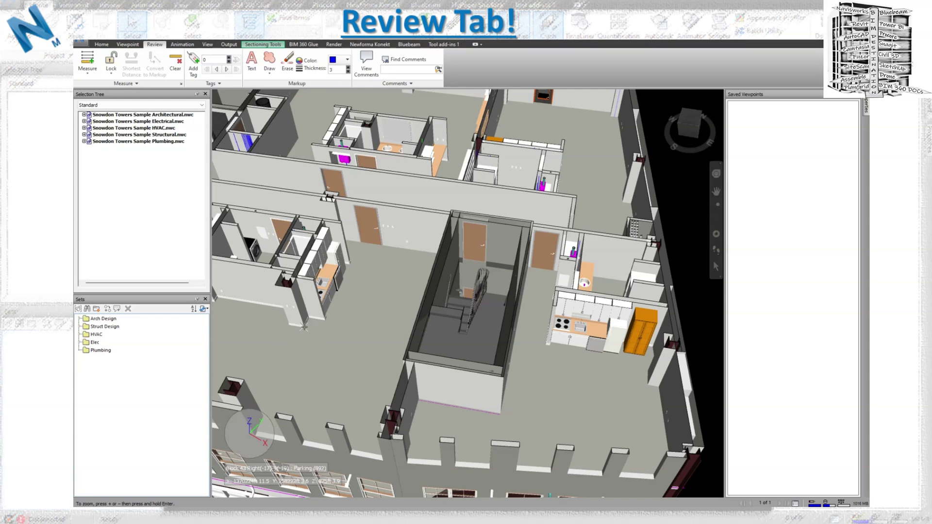
{"action": "left_click", "coordinate": [500, 413]}
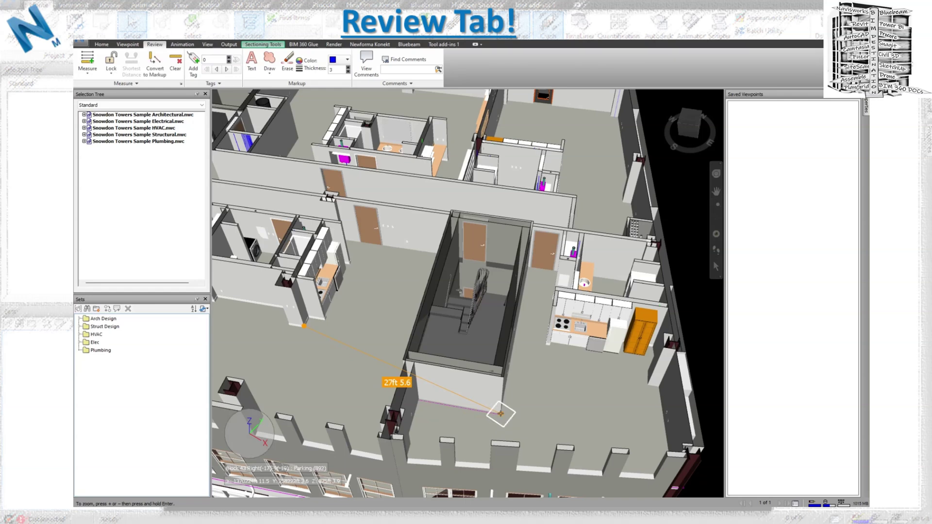
{"action": "left_click", "coordinate": [549, 344]}
{"action": "left_click", "coordinate": [500, 413]}
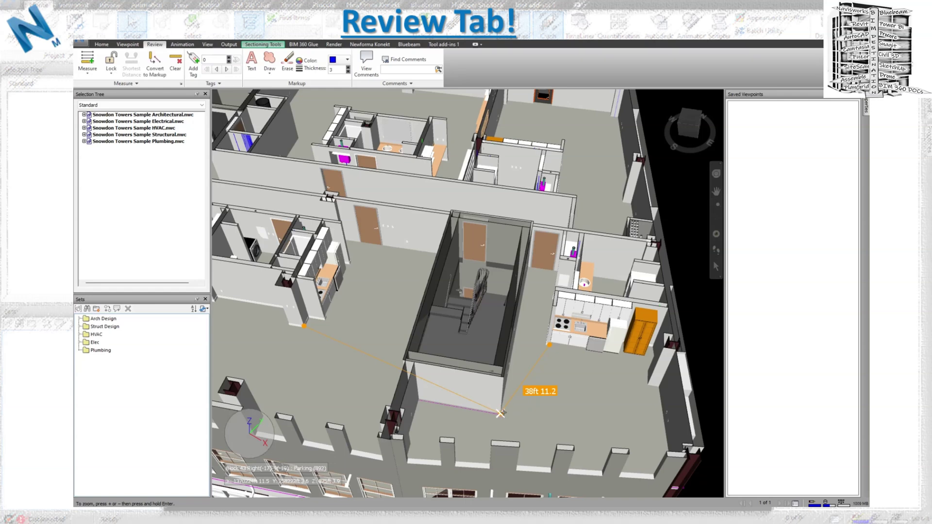
{"action": "left_click", "coordinate": [642, 355]}
{"action": "left_click", "coordinate": [649, 383]}
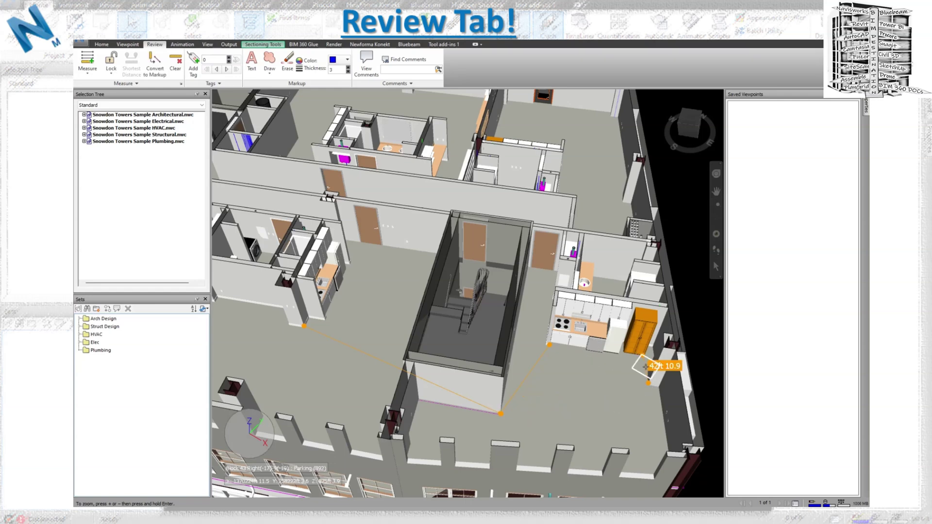
{"action": "left_click", "coordinate": [611, 448]}
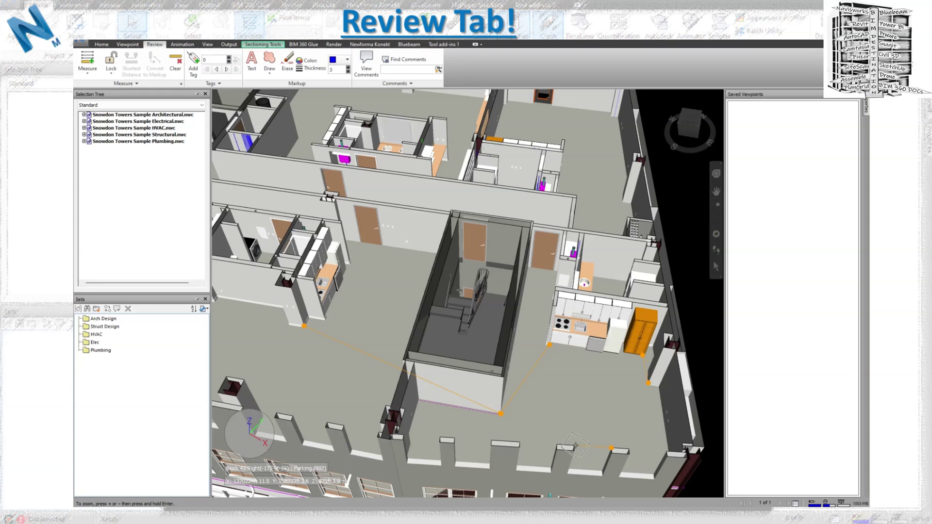
{"action": "left_click", "coordinate": [573, 447]}
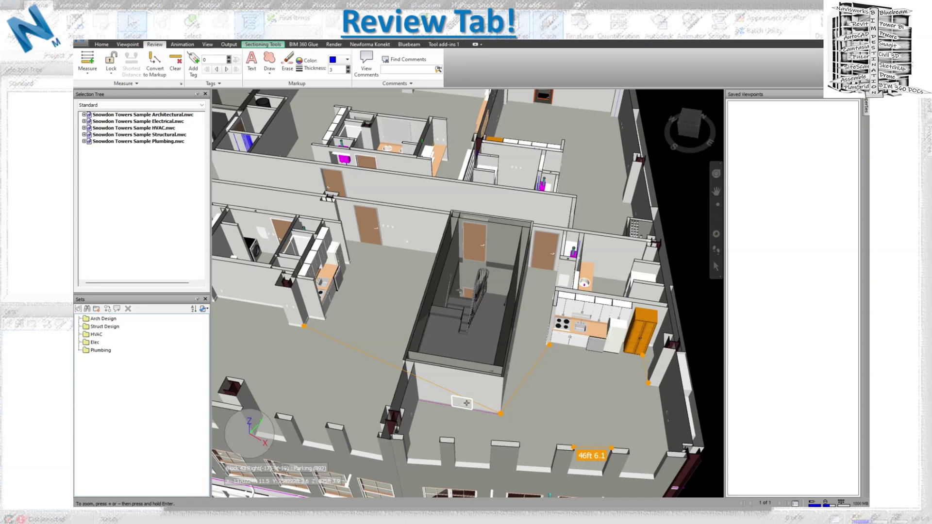
Measure the angle at the stairwell's lower outer corner between the small kitchen's column base and the opposite kitchen's cabinets, and clear it.
{"action": "left_click", "coordinate": [85, 73]}
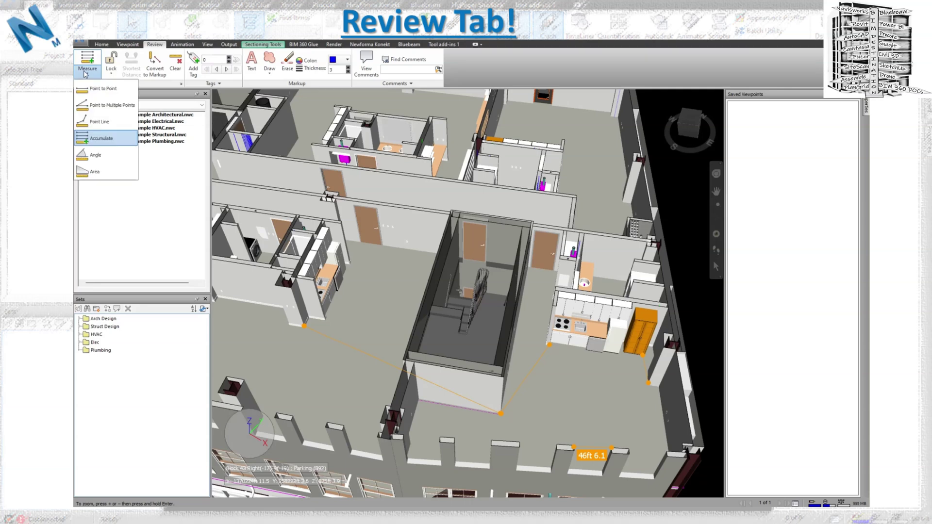
{"action": "left_click", "coordinate": [94, 155]}
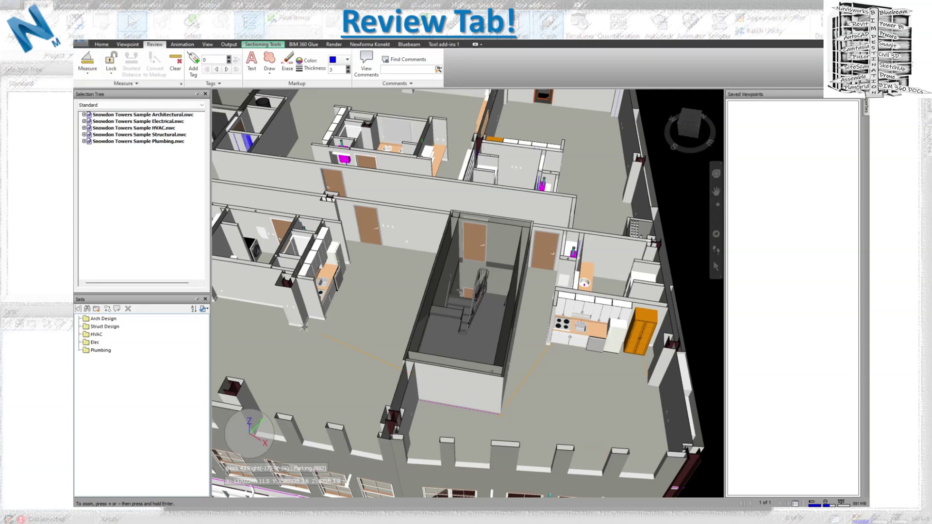
{"action": "left_click", "coordinate": [499, 414]}
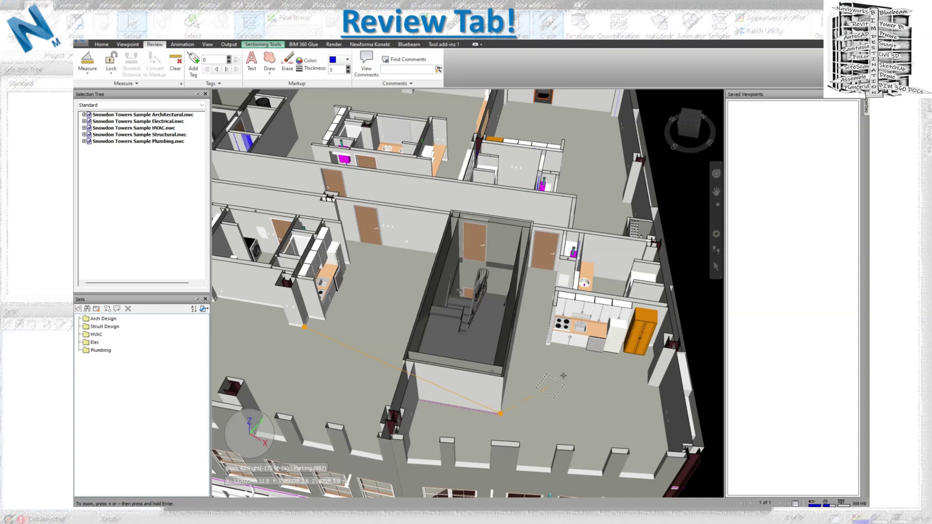
{"action": "left_click", "coordinate": [603, 353]}
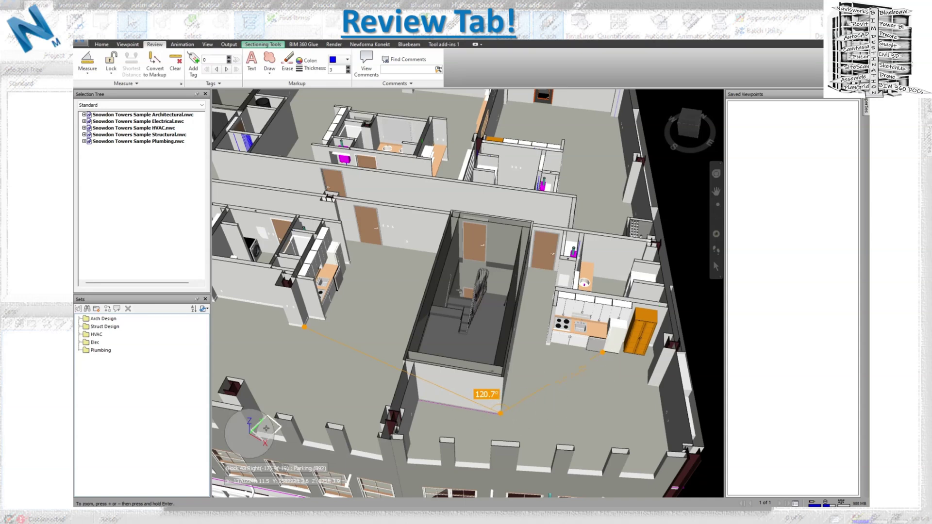
{"action": "left_click", "coordinate": [174, 66]}
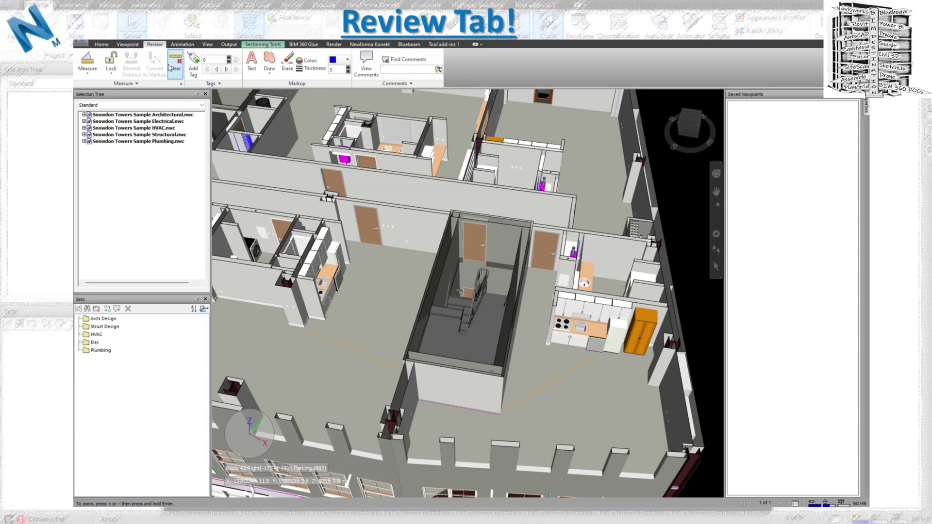
Measure the floor area bounded by the opposite kitchen, the orange cabinet, the outer front corner, a window pier and the stairwell corner, and clear it.
{"action": "left_click", "coordinate": [88, 72]}
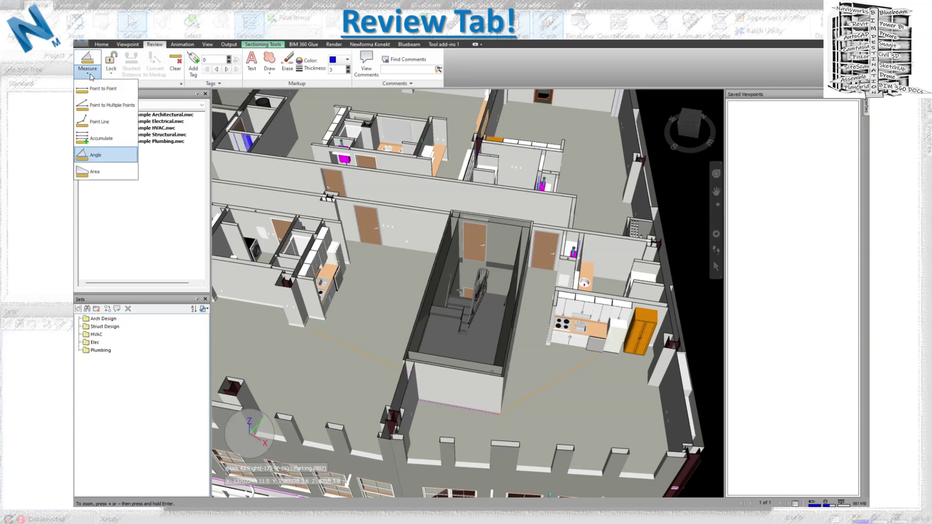
{"action": "left_click", "coordinate": [89, 159]}
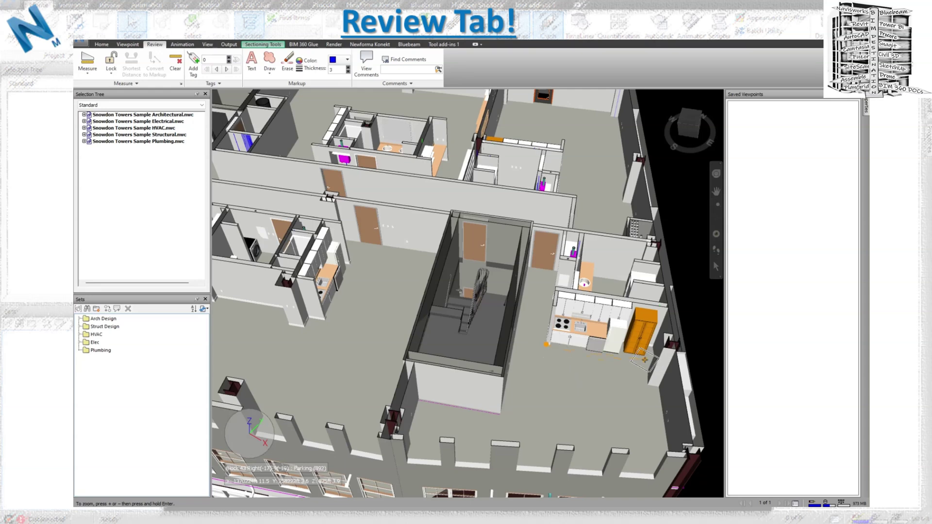
{"action": "left_click", "coordinate": [655, 447]}
{"action": "left_click", "coordinate": [504, 437]}
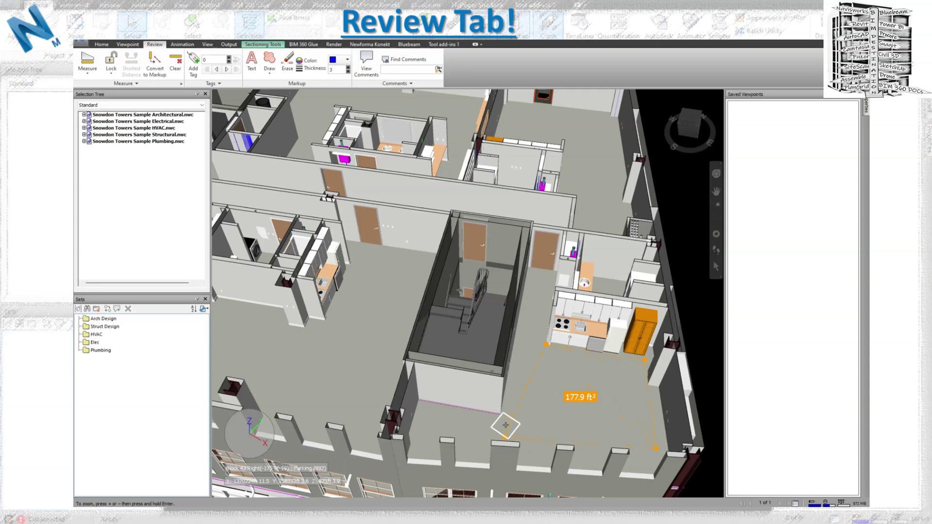
{"action": "left_click", "coordinate": [501, 416]}
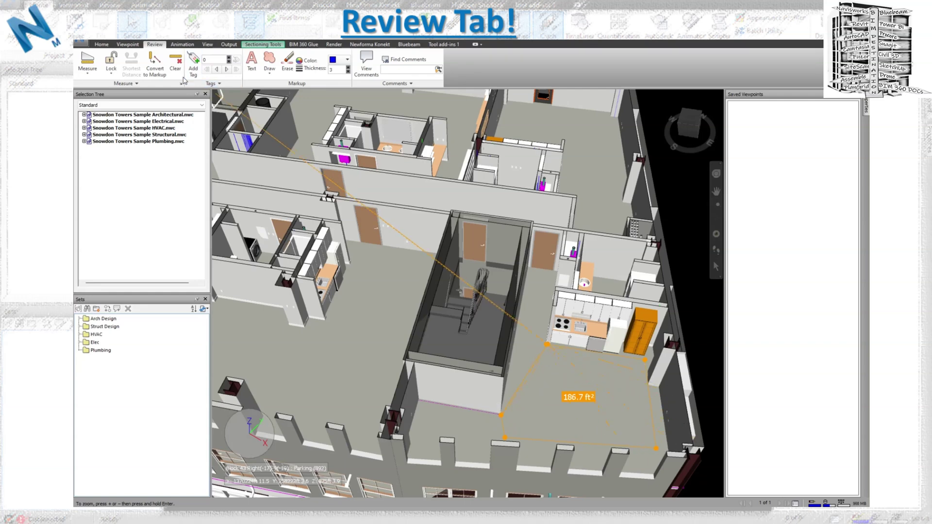
{"action": "left_click", "coordinate": [175, 62]}
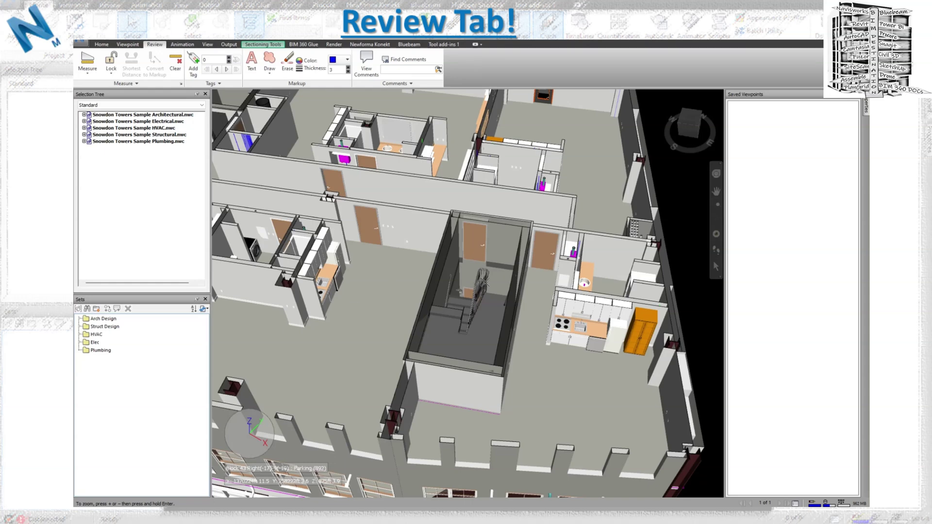
Measure the shortest distance between the outer column near the orange cabinet and the small kitchen's column, and clear the selection and measurement.
{"action": "left_click", "coordinate": [87, 68]}
{"action": "left_click", "coordinate": [97, 88]}
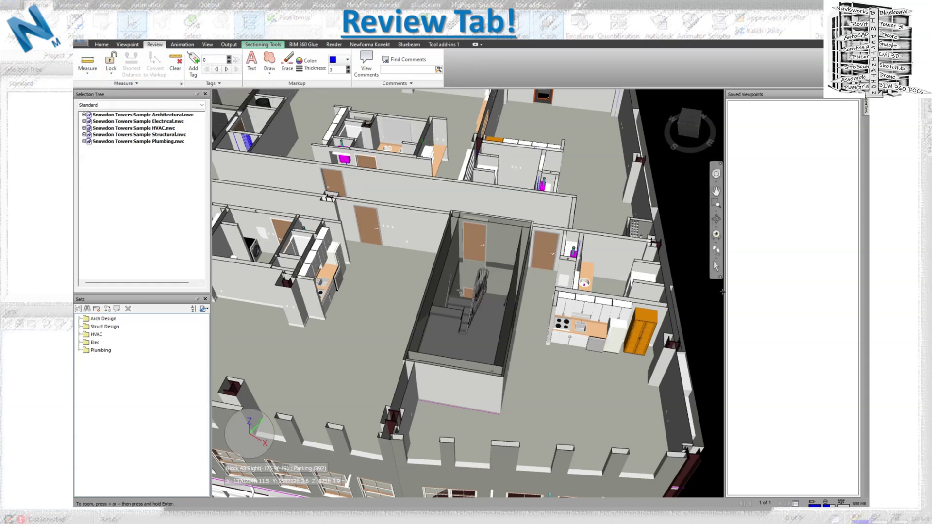
{"action": "left_click", "coordinate": [665, 362]}
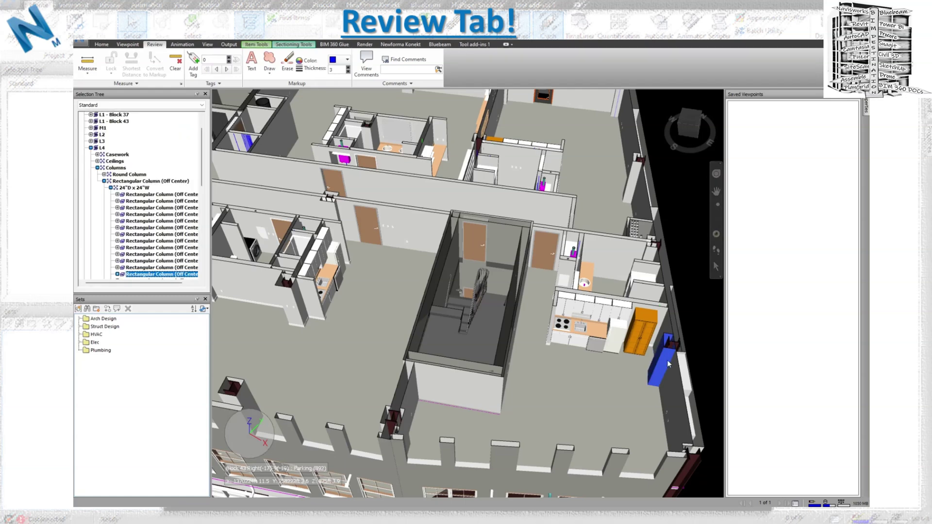
{"action": "left_click", "coordinate": [294, 304], "text": "ctrl"}
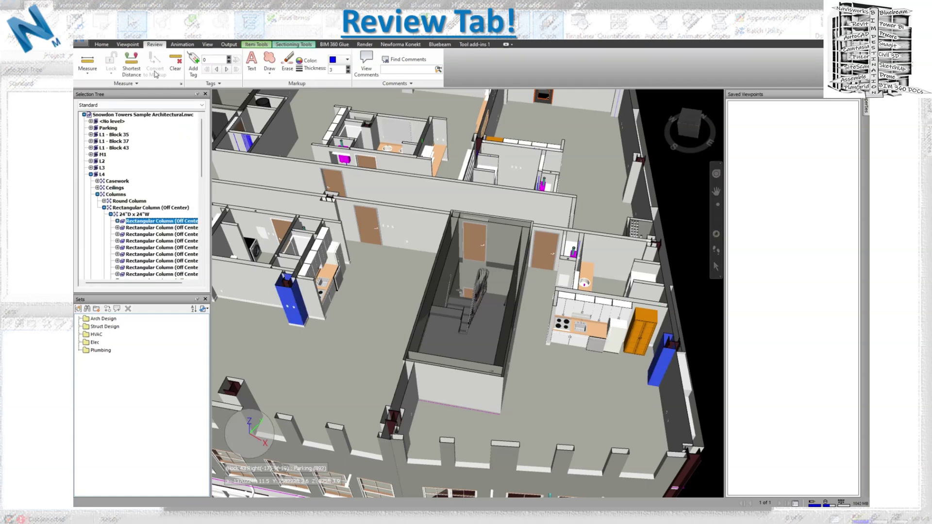
{"action": "left_click", "coordinate": [131, 62]}
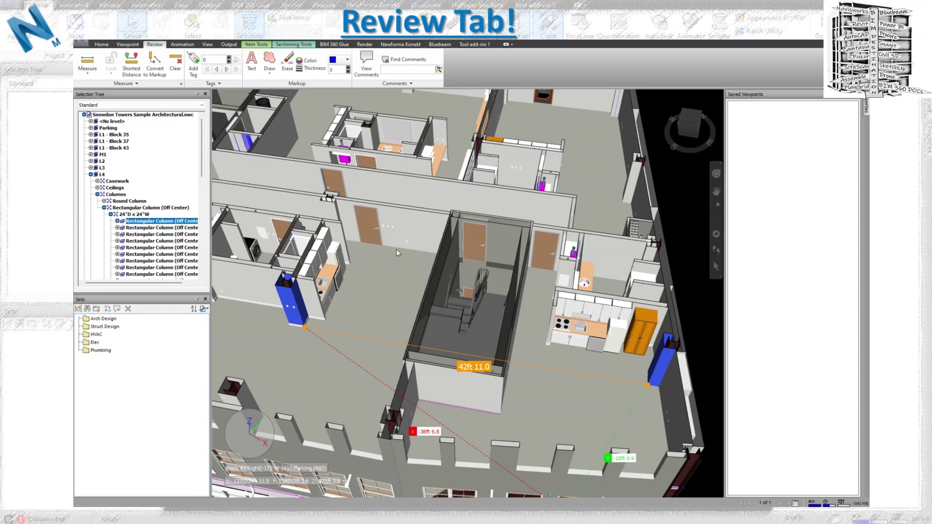
{"action": "left_click", "coordinate": [606, 424]}
{"action": "key", "text": "Escape"}
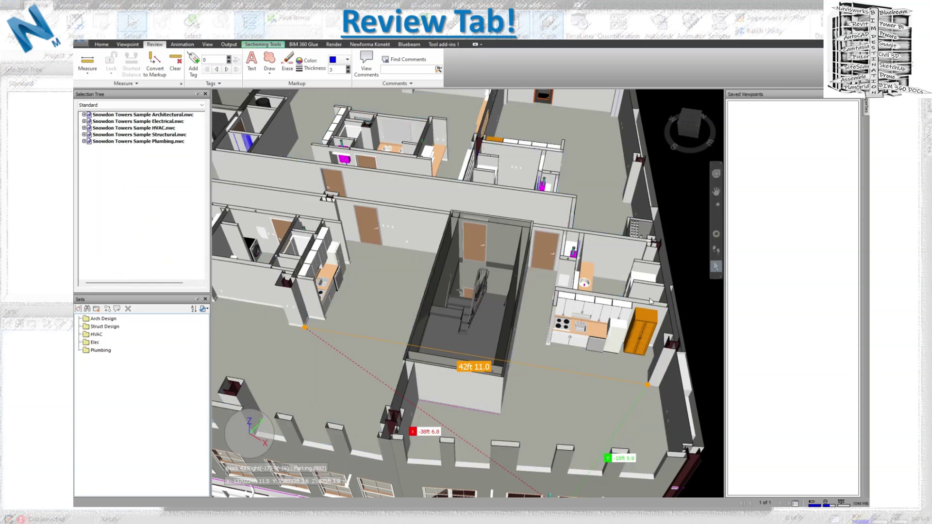
{"action": "left_click", "coordinate": [182, 74]}
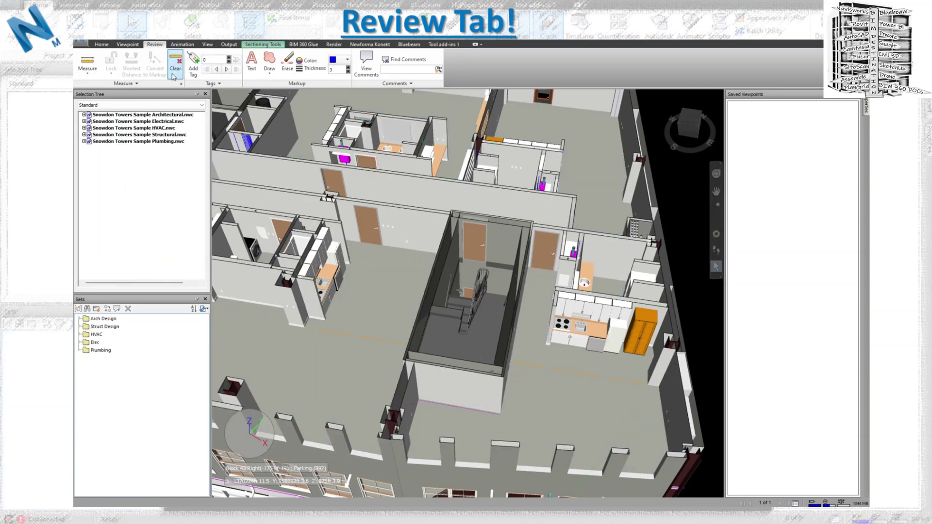
Measure the height of the column beside the small kitchen from its top edge to its base.
{"action": "left_click", "coordinate": [86, 61]}
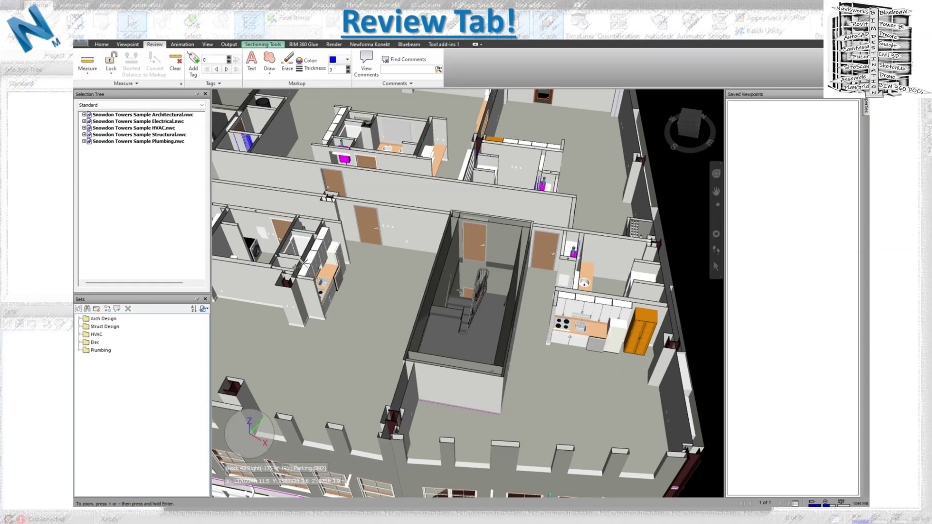
{"action": "left_click", "coordinate": [291, 289]}
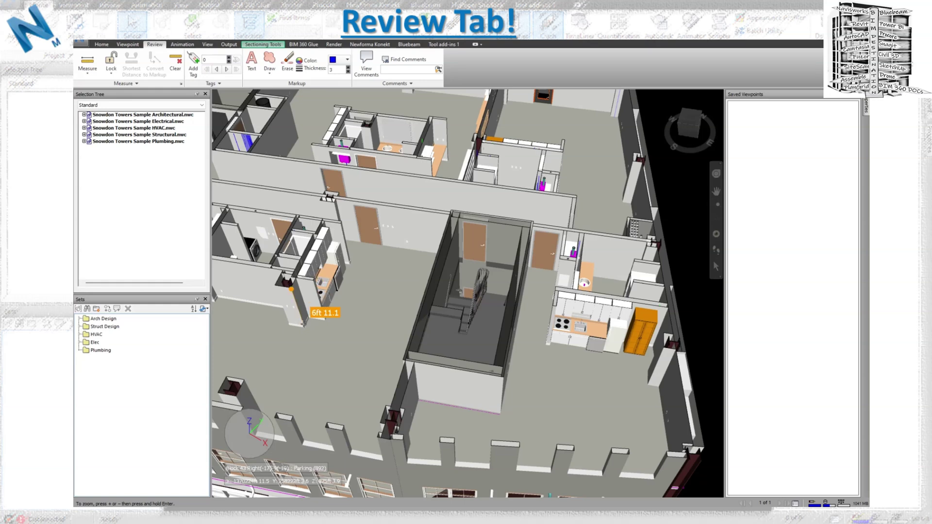
{"action": "left_click", "coordinate": [303, 327]}
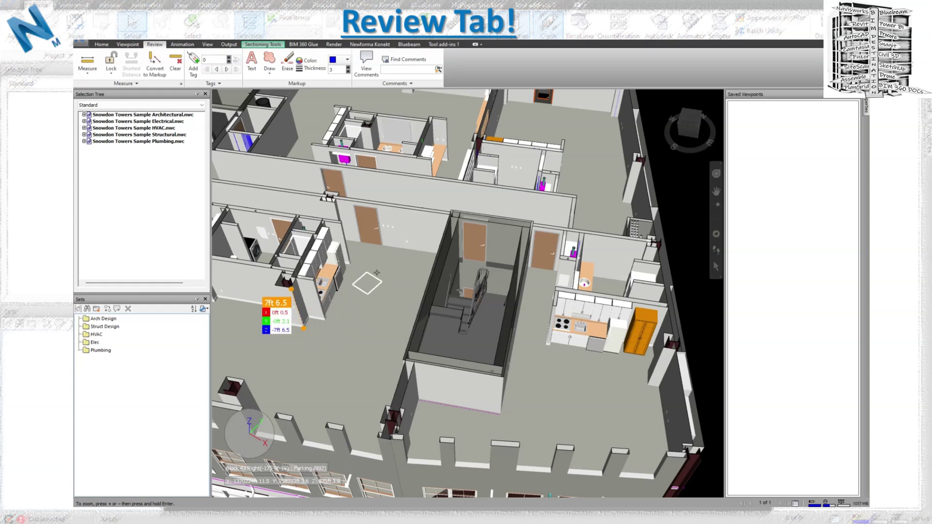
Convert the column height measurement to a markup from a closer view, and return to its saved viewpoint.
{"action": "left_click_drag", "start_coordinate": [361, 402], "coordinate": [437, 379]}
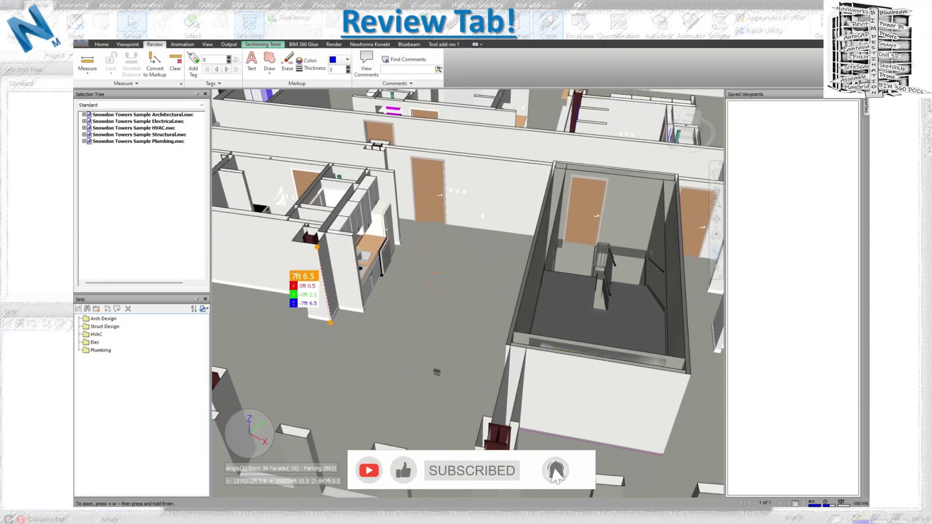
{"action": "left_click", "coordinate": [155, 63]}
{"action": "left_click", "coordinate": [748, 120]}
{"action": "left_click_drag", "start_coordinate": [490, 328], "coordinate": [486, 342]}
{"action": "left_click", "coordinate": [749, 104]}
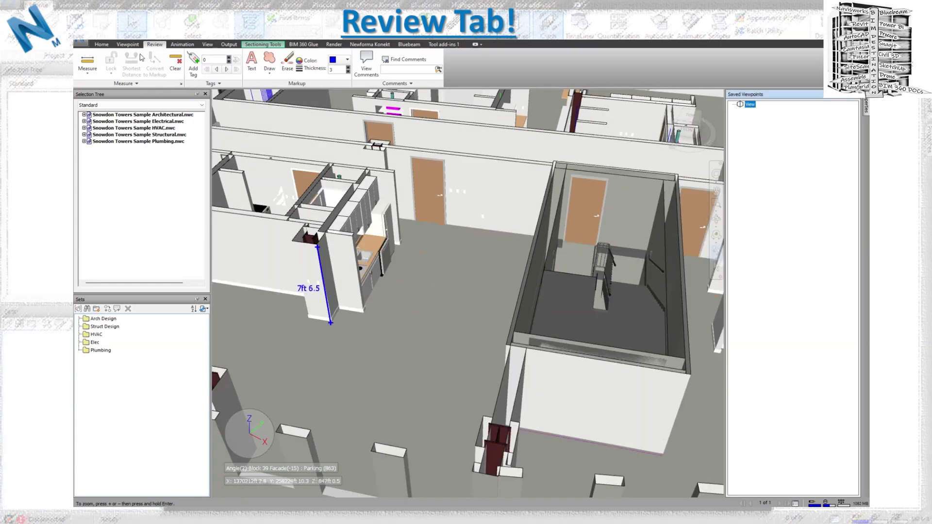
Measure from the base of the small kitchen's end wall to the stairwell's nearest front corner and convert the distance to a markup.
{"action": "left_click", "coordinate": [87, 61]}
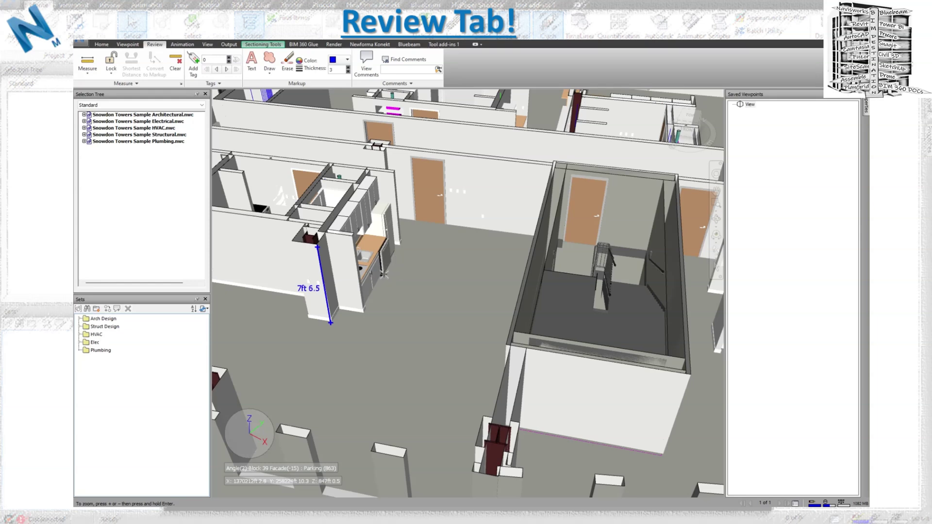
{"action": "left_click", "coordinate": [363, 311]}
{"action": "left_click", "coordinate": [506, 343]}
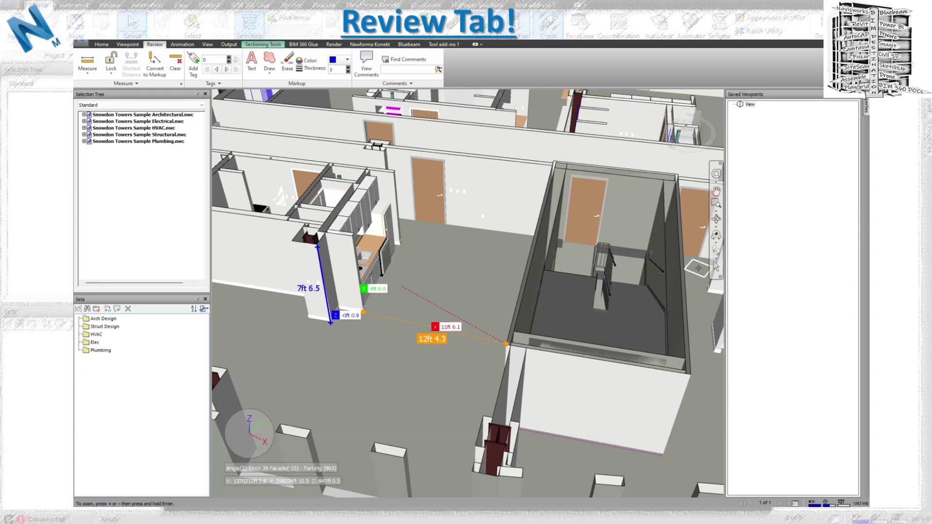
{"action": "left_click", "coordinate": [155, 63]}
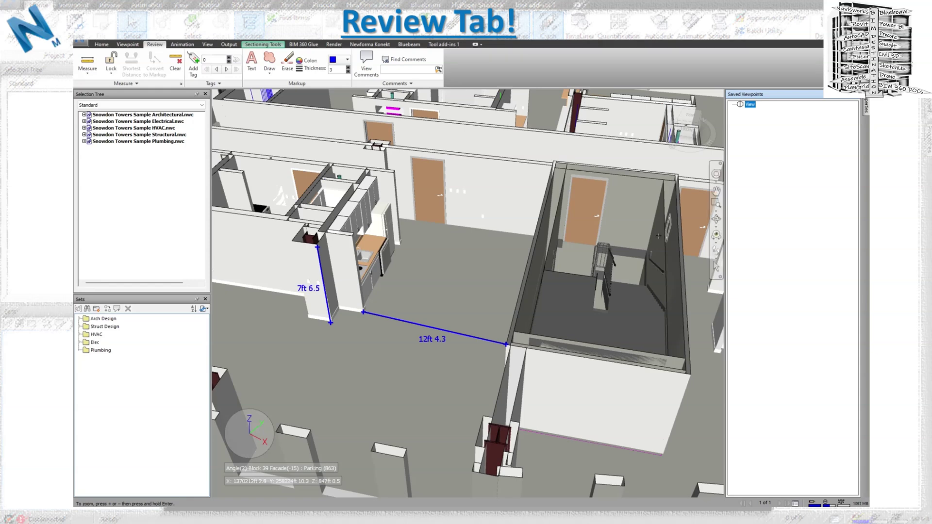
Orbit away from the marked-up view and restore the saved viewpoint to check its dimension markups.
{"action": "left_click", "coordinate": [716, 250]}
{"action": "left_click_drag", "start_coordinate": [631, 300], "coordinate": [746, 178]}
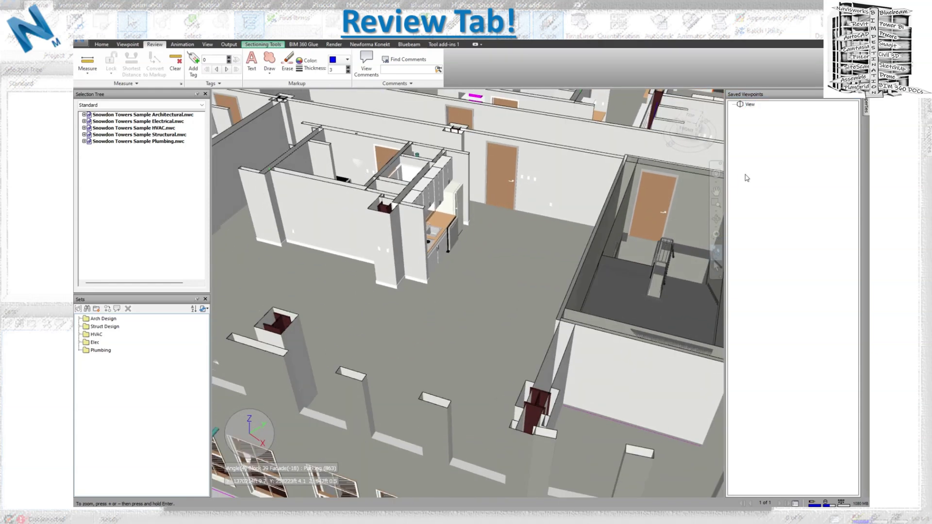
{"action": "left_click", "coordinate": [750, 106]}
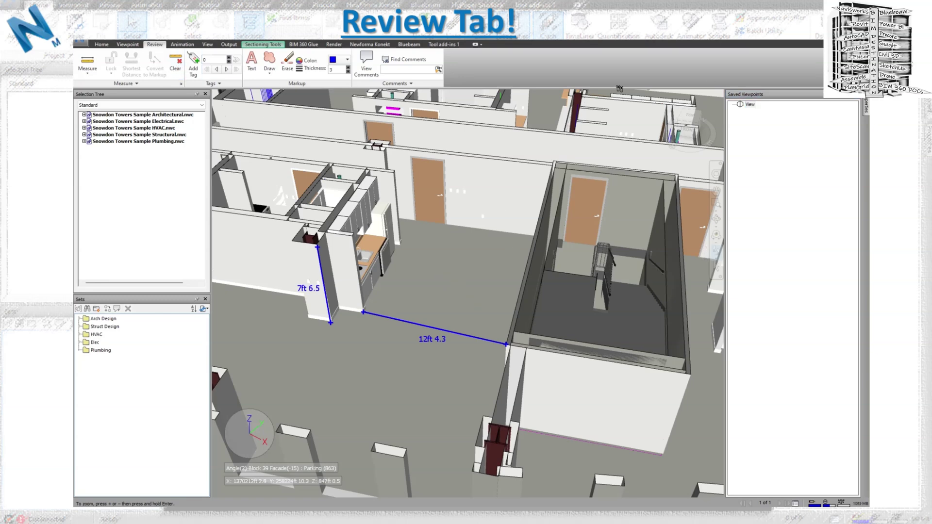
Delete the saved viewpoint that holds the converted measurements and orbit to a clean view of the floor.
{"action": "right_click", "coordinate": [753, 106]}
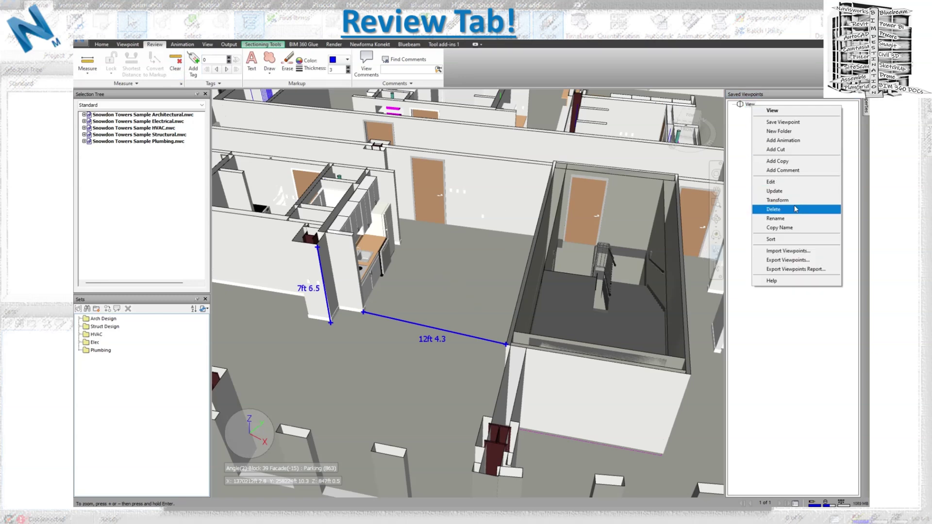
{"action": "left_click", "coordinate": [776, 210]}
{"action": "left_click_drag", "start_coordinate": [499, 270], "coordinate": [558, 298]}
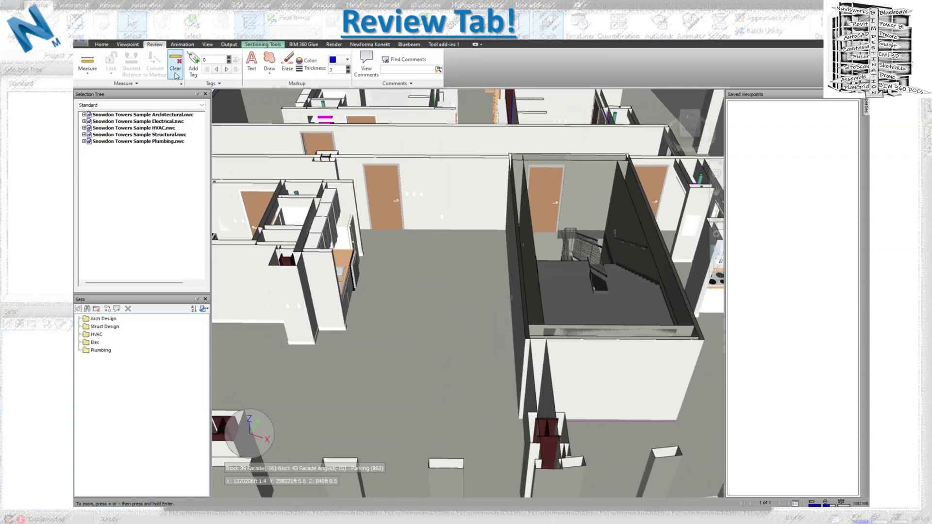
Open the Measure Tools window, set it to auto-hide, and pin it open again beside the model.
{"action": "left_click", "coordinate": [180, 83]}
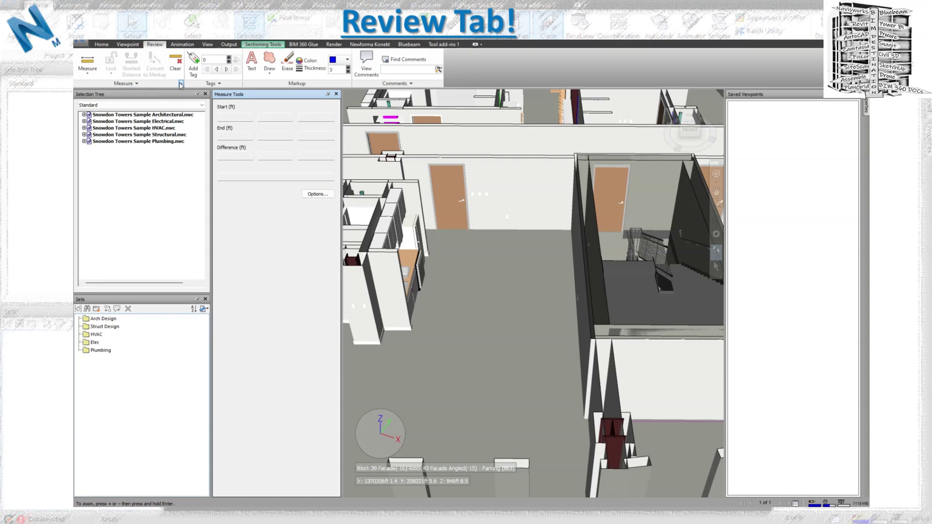
{"action": "left_click", "coordinate": [328, 94]}
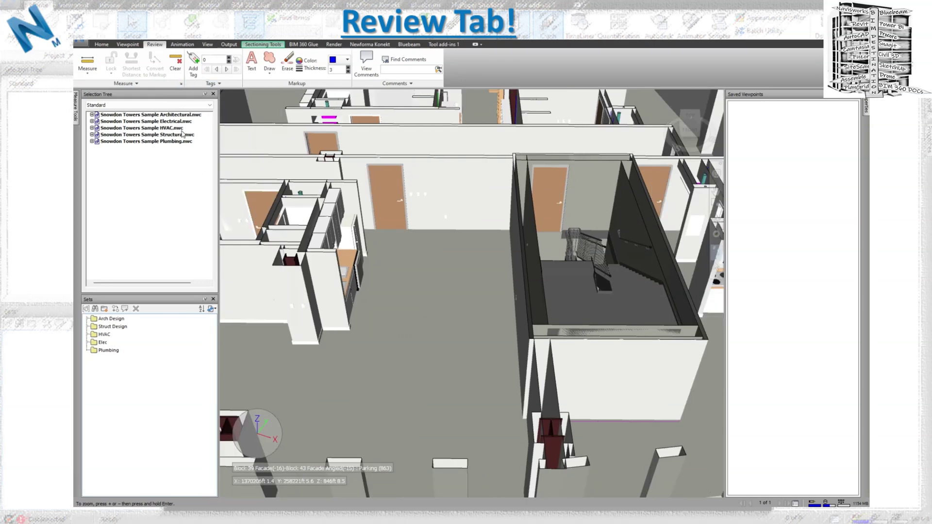
{"action": "mouse_move", "coordinate": [77, 117]}
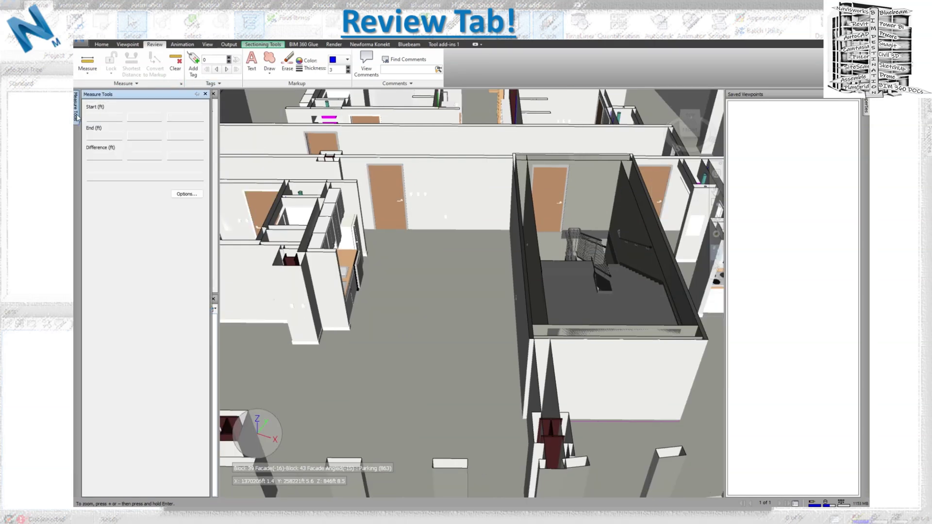
{"action": "left_click", "coordinate": [197, 94]}
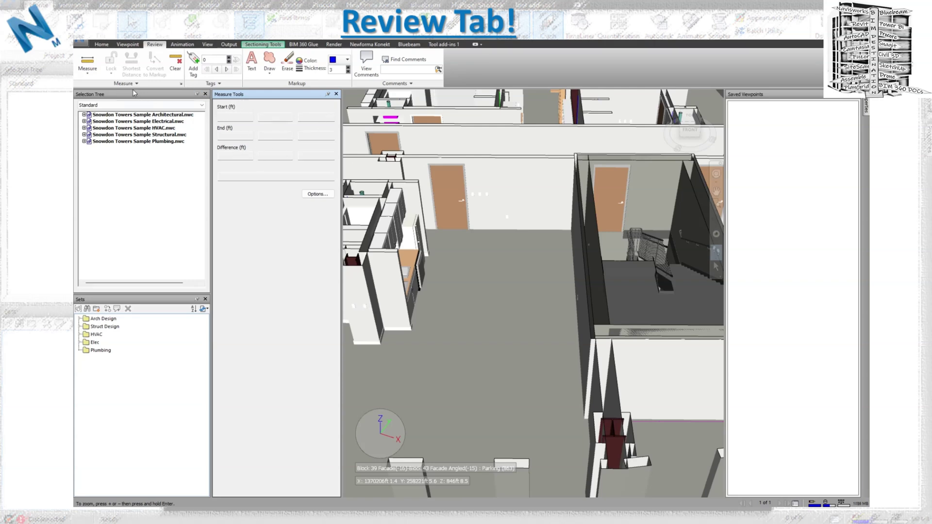
Measure from the base of the small kitchen's column to the top of the corridor wall behind it with Measure Tools open.
{"action": "left_click", "coordinate": [87, 61]}
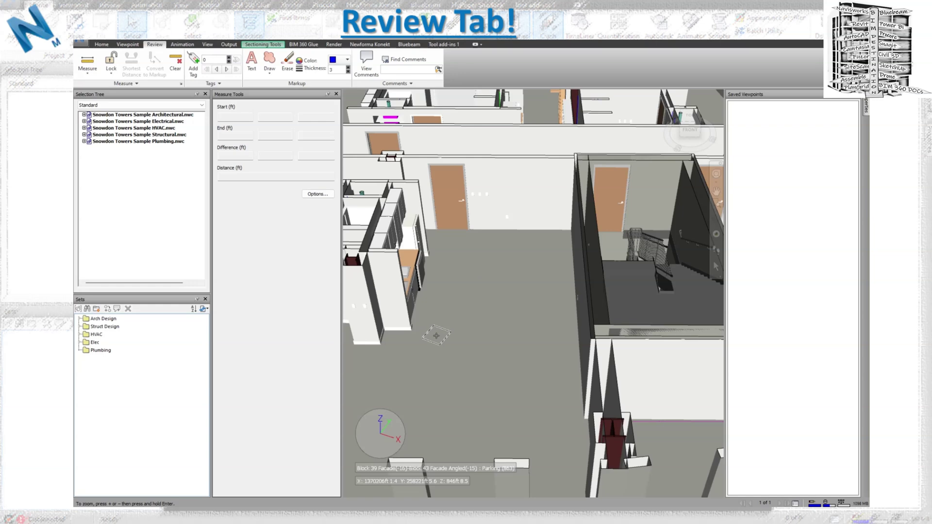
{"action": "left_click", "coordinate": [381, 345]}
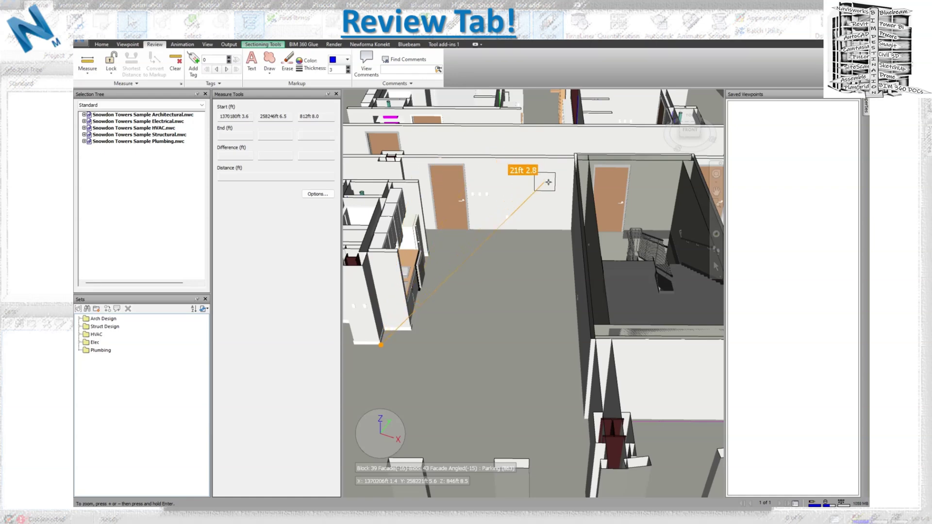
{"action": "left_click", "coordinate": [399, 160]}
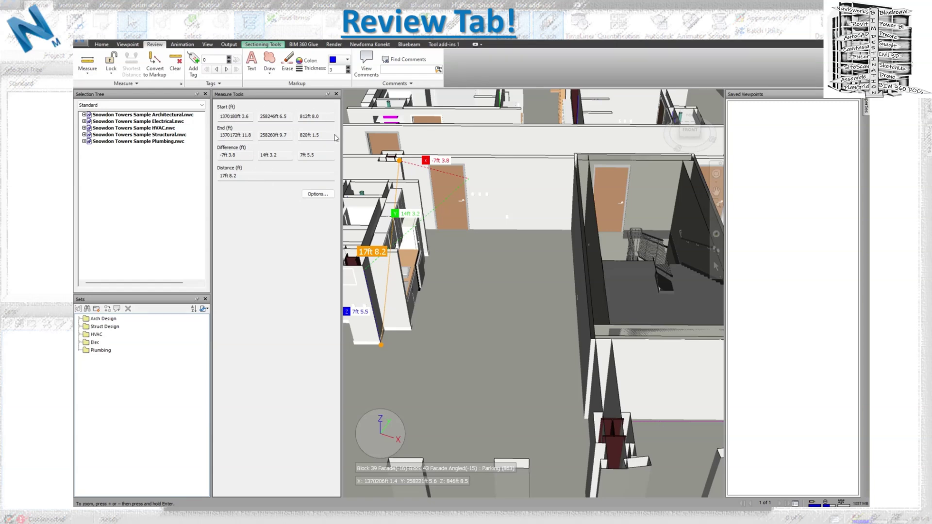
Align section plane 1 to a surface at the building's foundation and raise it to cut just above the parking floor.
{"action": "left_click", "coordinate": [716, 251]}
{"action": "left_click_drag", "start_coordinate": [580, 320], "coordinate": [500, 256]}
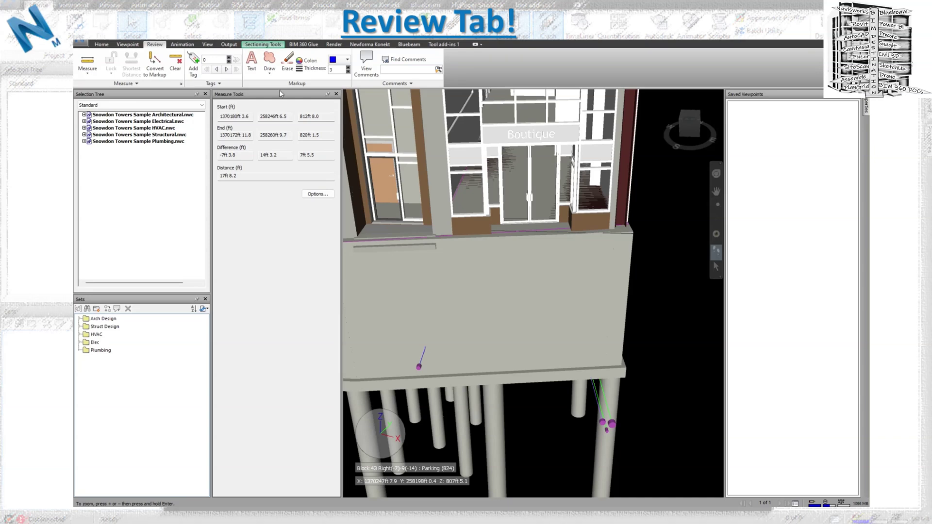
{"action": "left_click_drag", "start_coordinate": [630, 405], "coordinate": [666, 387]}
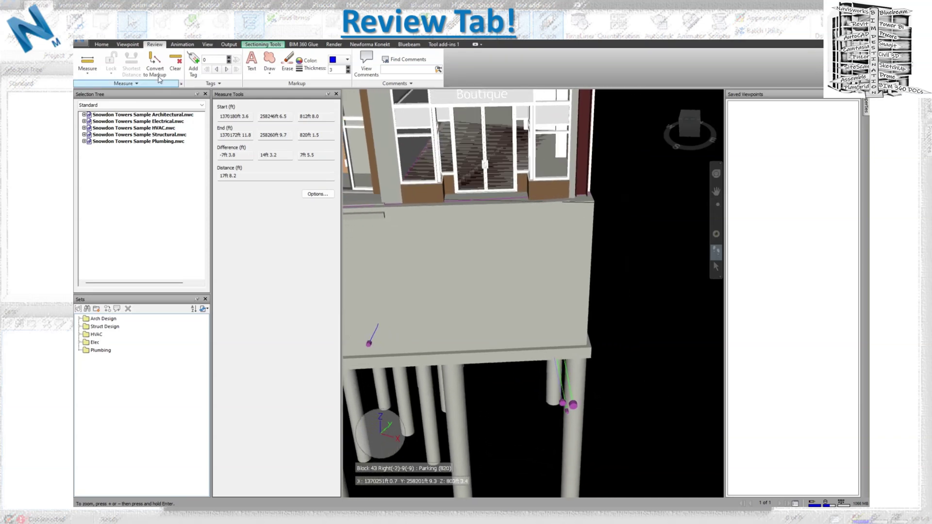
{"action": "left_click", "coordinate": [267, 45]}
{"action": "left_click", "coordinate": [151, 65]}
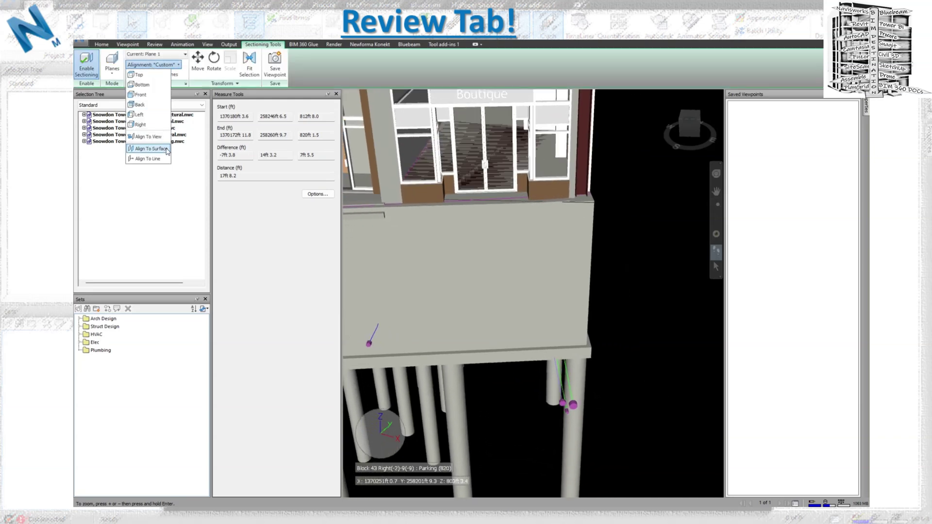
{"action": "left_click", "coordinate": [146, 150]}
{"action": "left_click_drag", "start_coordinate": [577, 346], "coordinate": [514, 310]}
{"action": "left_click", "coordinate": [197, 61]}
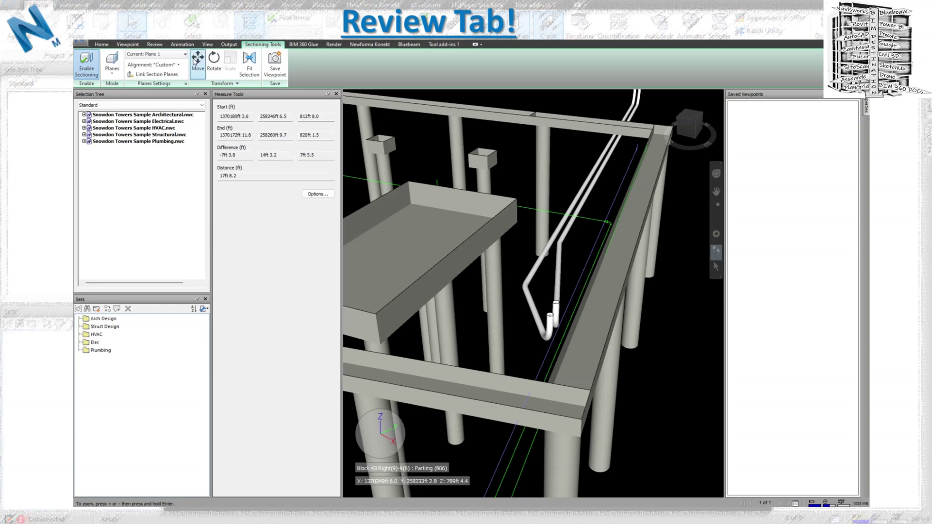
{"action": "left_click_drag", "start_coordinate": [569, 414], "coordinate": [575, 359]}
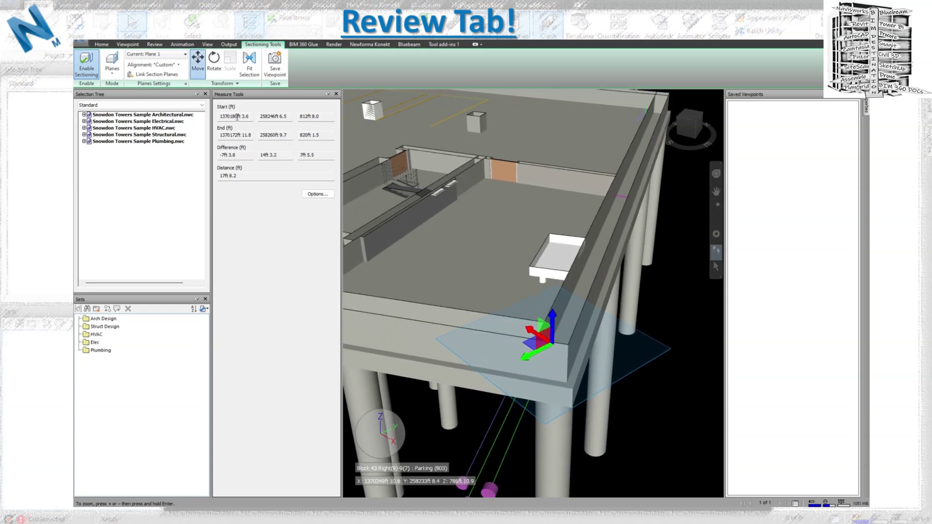
Measure from the outer corner of the parking slab to a point on the floor beyond the white basin.
{"action": "left_click", "coordinate": [155, 46]}
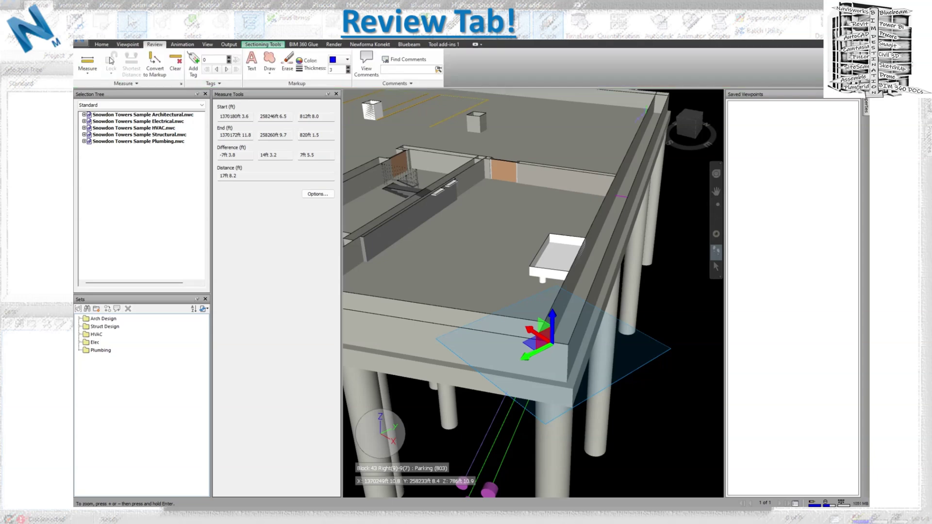
{"action": "left_click", "coordinate": [570, 384]}
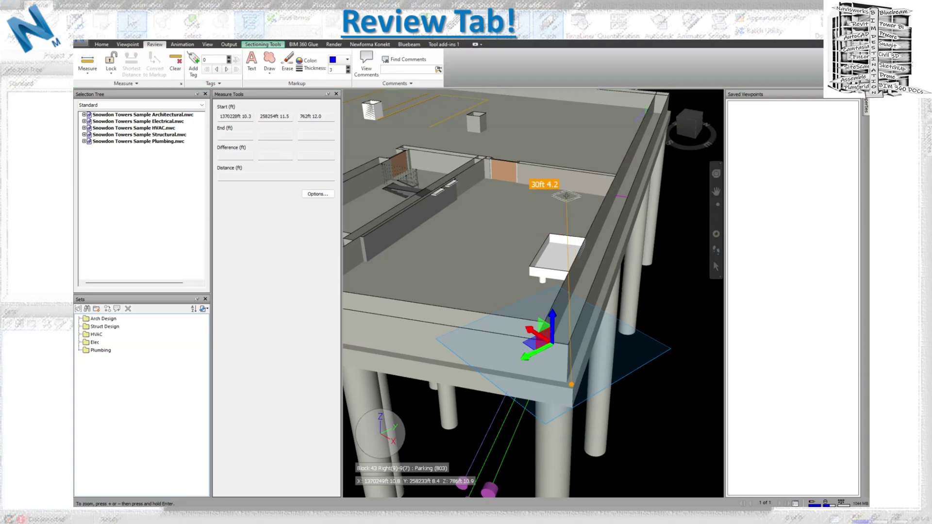
{"action": "left_click", "coordinate": [503, 234]}
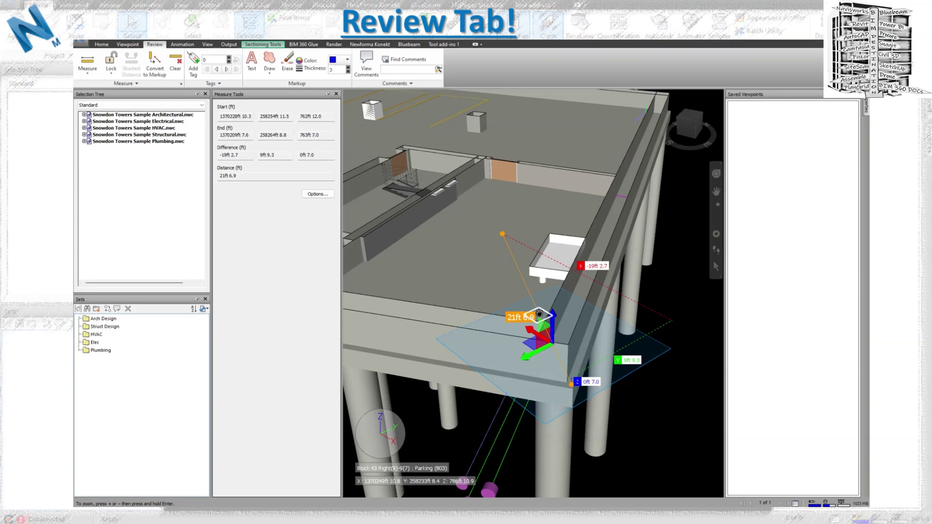
Close the Measure Tools window and clear the measurement from the parking floor.
{"action": "left_click", "coordinate": [715, 251]}
{"action": "left_click_drag", "start_coordinate": [538, 340], "coordinate": [540, 403]}
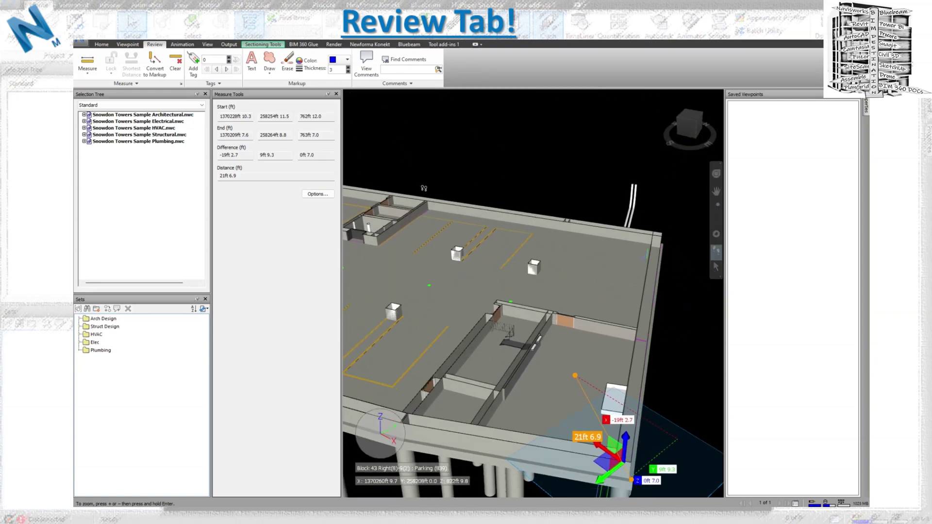
{"action": "left_click", "coordinate": [335, 94]}
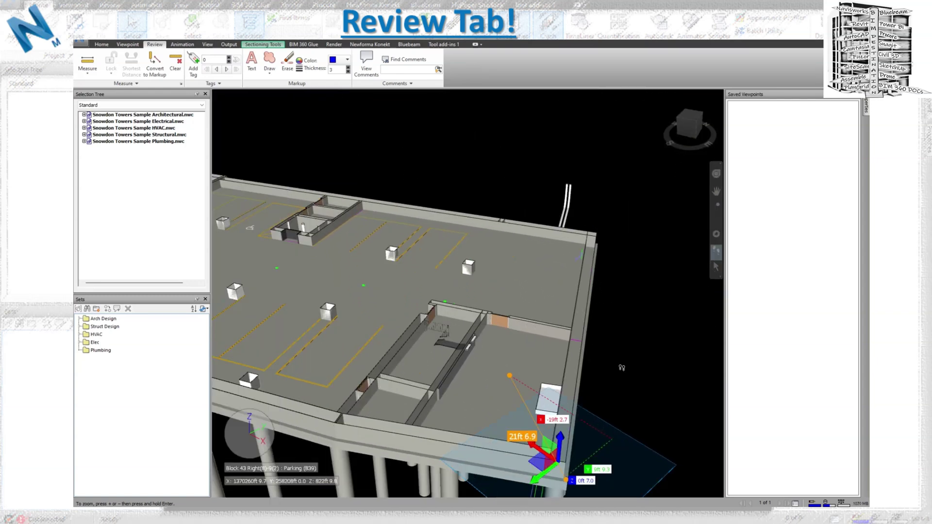
{"action": "left_click", "coordinate": [175, 61]}
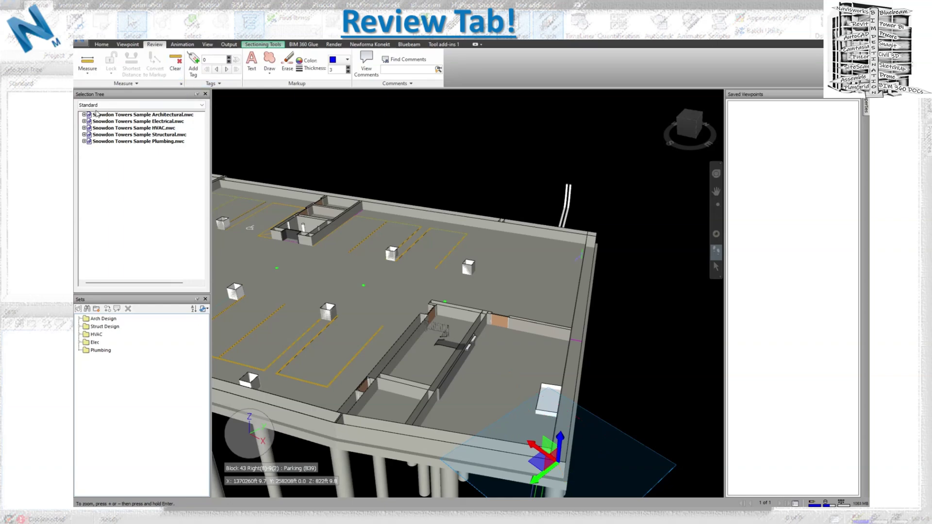
Raise the section plane to the apartment floor and tag the orange kitchen cabinet with the comment "This cabinet to be relocated".
{"action": "left_click_drag", "start_coordinate": [557, 438], "coordinate": [563, 379]}
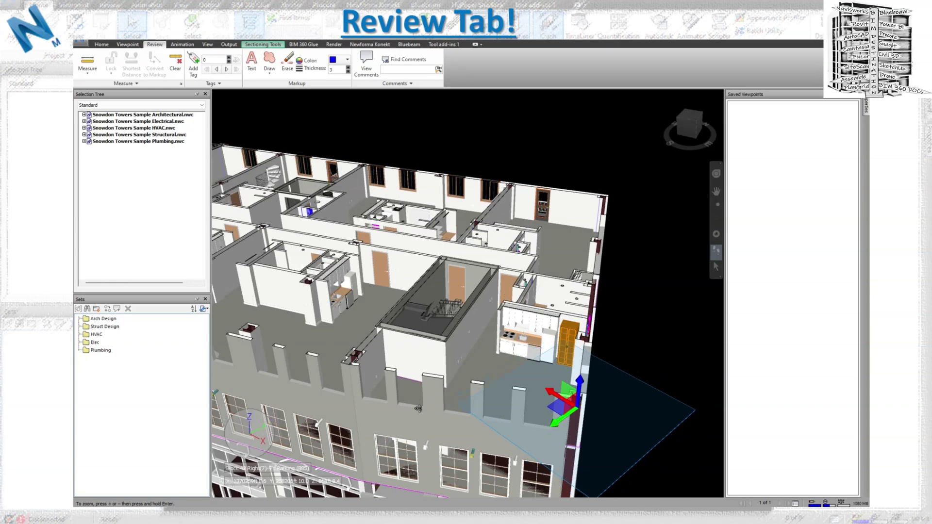
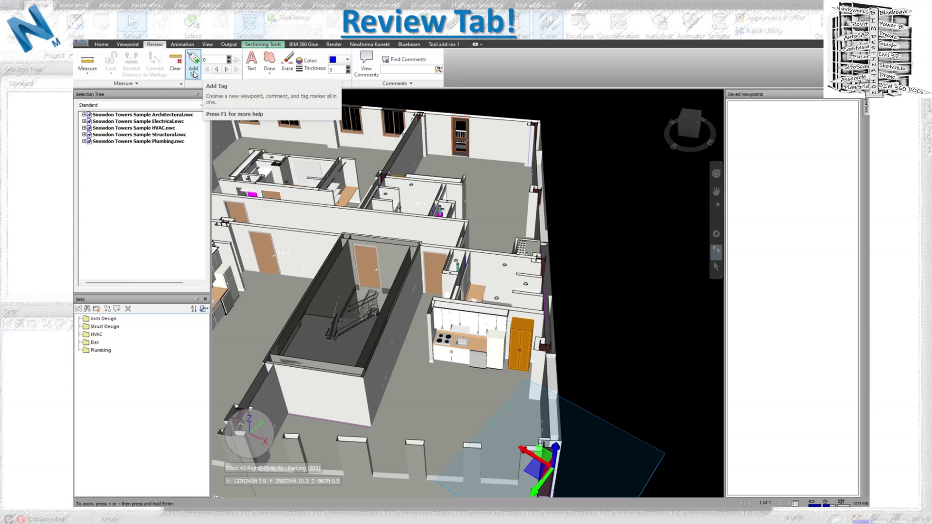
{"action": "left_click", "coordinate": [193, 72]}
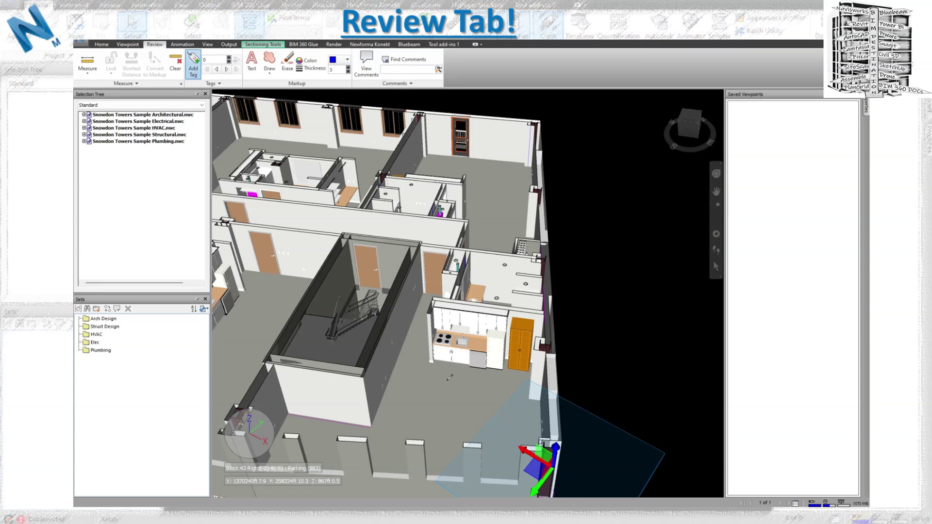
{"action": "left_click", "coordinate": [525, 350]}
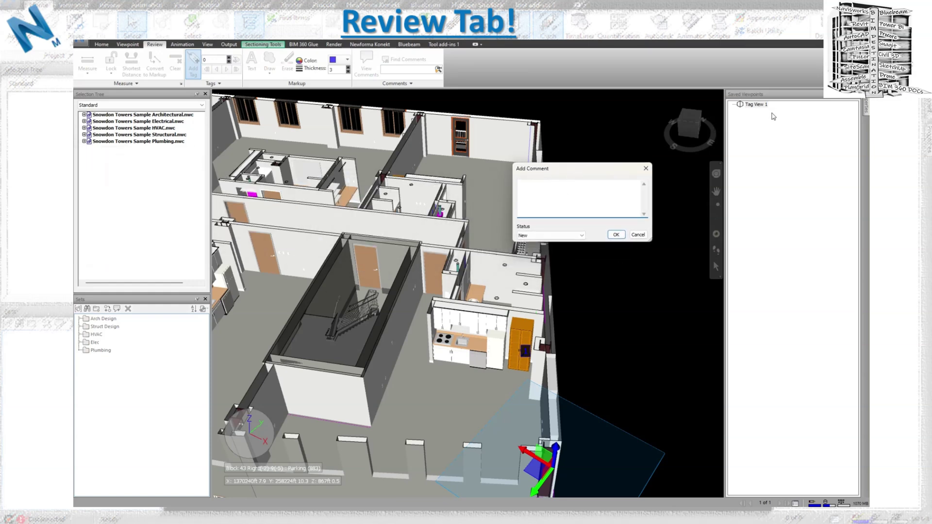
{"action": "type", "text": "This cabinet to  be relocated"}
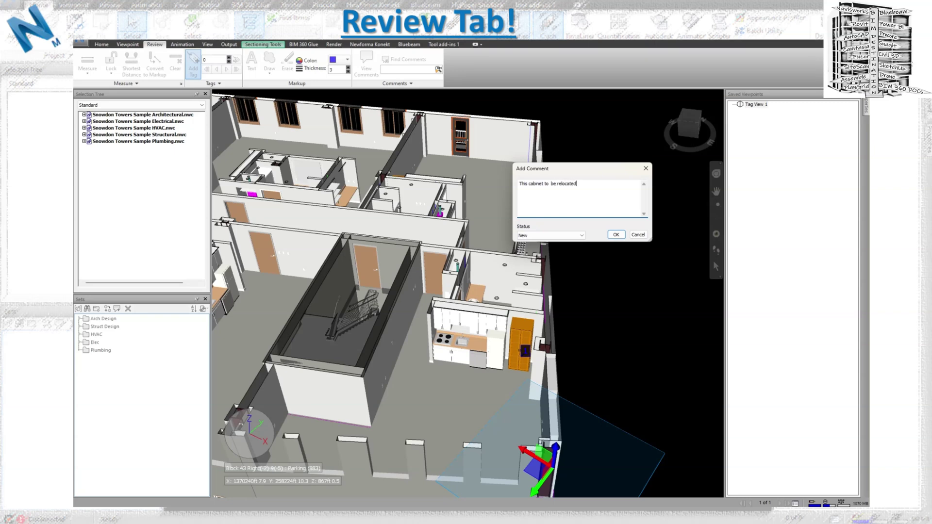
{"action": "left_click", "coordinate": [616, 235]}
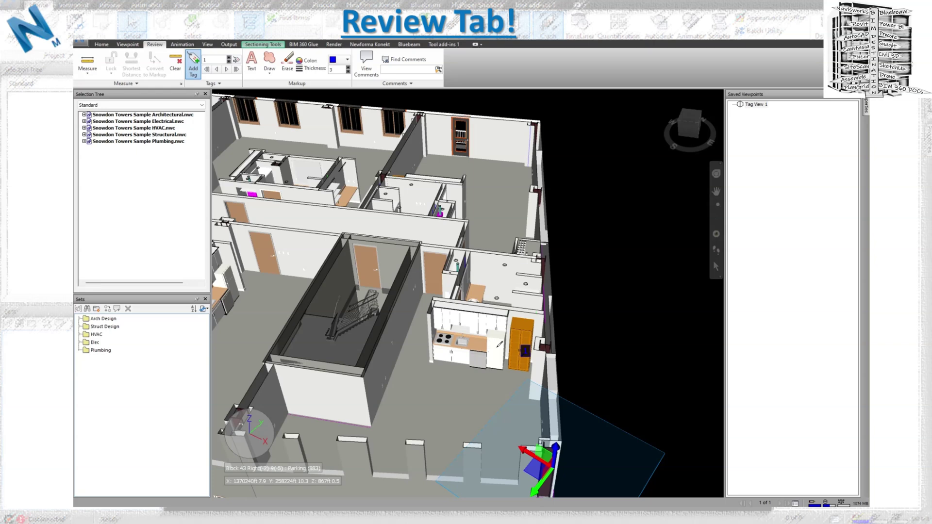
Tag the white upper kitchen cabinet with the comment "Cabinet type changed" and status New.
{"action": "left_click", "coordinate": [484, 324]}
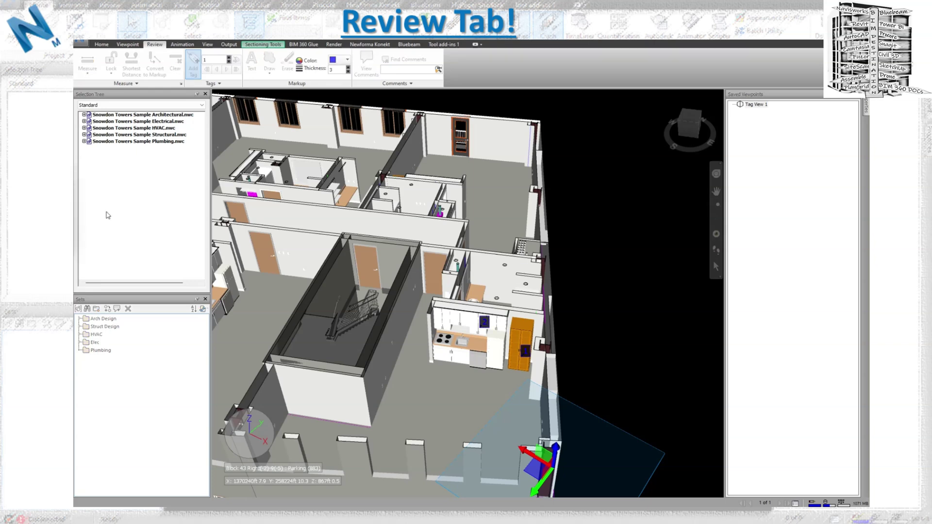
{"action": "left_click_drag", "start_coordinate": [461, 154], "coordinate": [596, 154]}
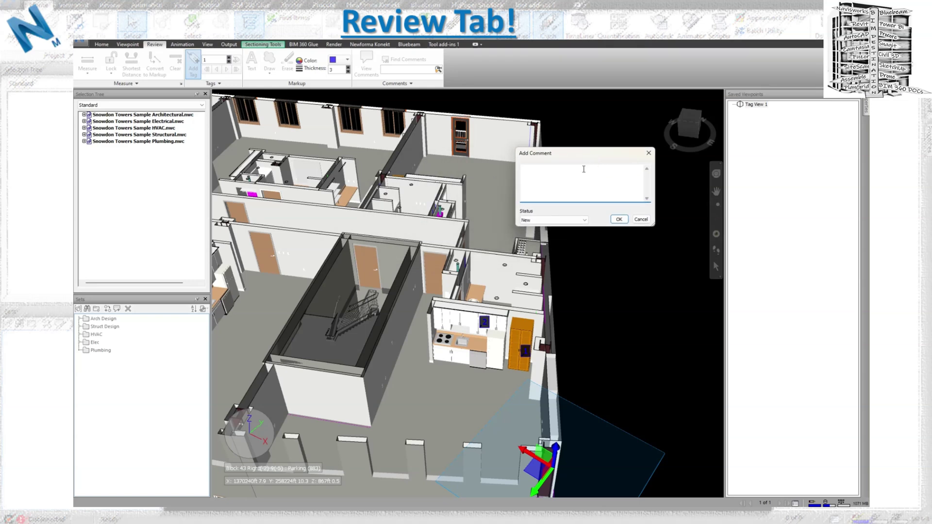
{"action": "type", "text": "Ca"}
{"action": "left_click", "coordinate": [584, 220]}
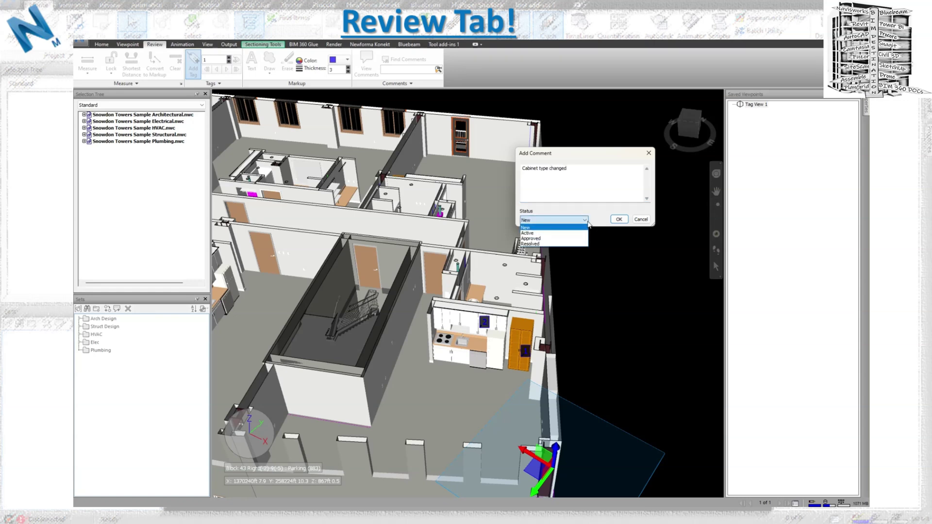
{"action": "left_click", "coordinate": [544, 227]}
{"action": "left_click", "coordinate": [619, 220]}
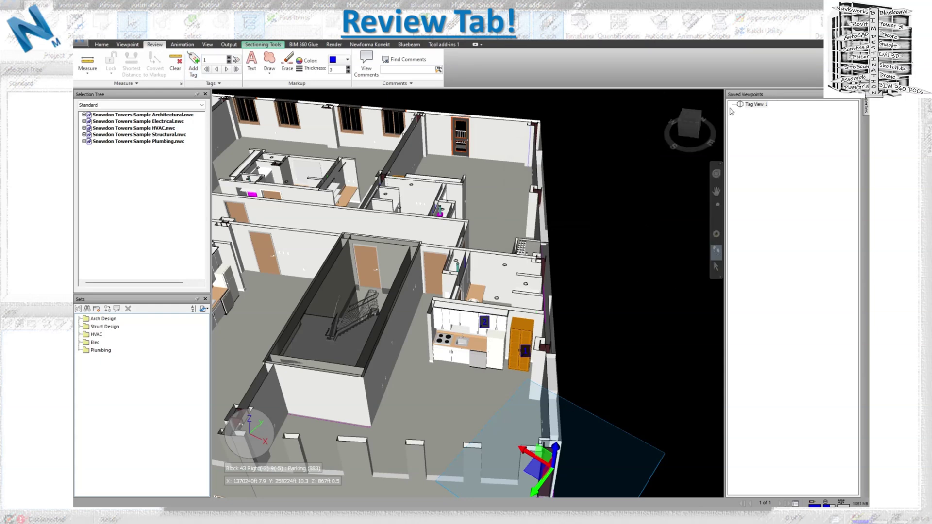
Orbit away from the kitchen and restore Tag View 1 to check the two cabinet tags.
{"action": "left_click_drag", "start_coordinate": [593, 295], "coordinate": [593, 296]}
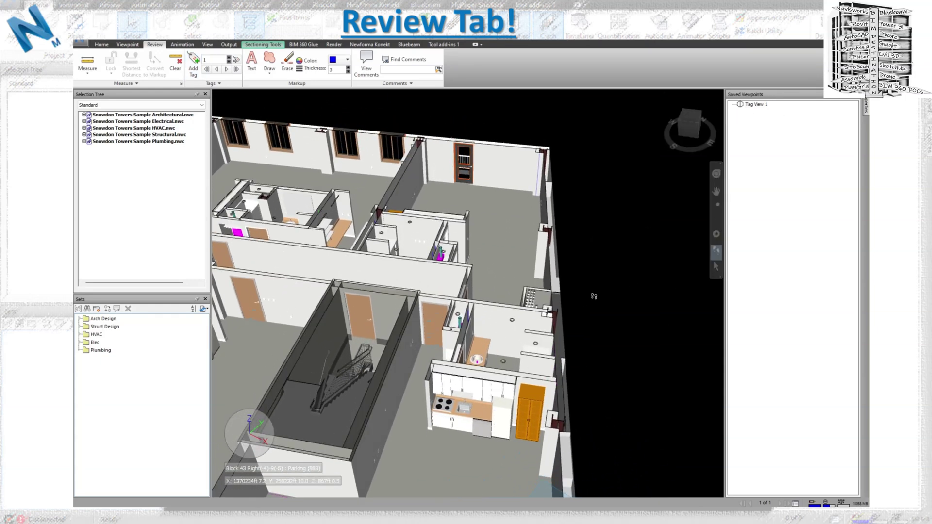
{"action": "left_click", "coordinate": [757, 105]}
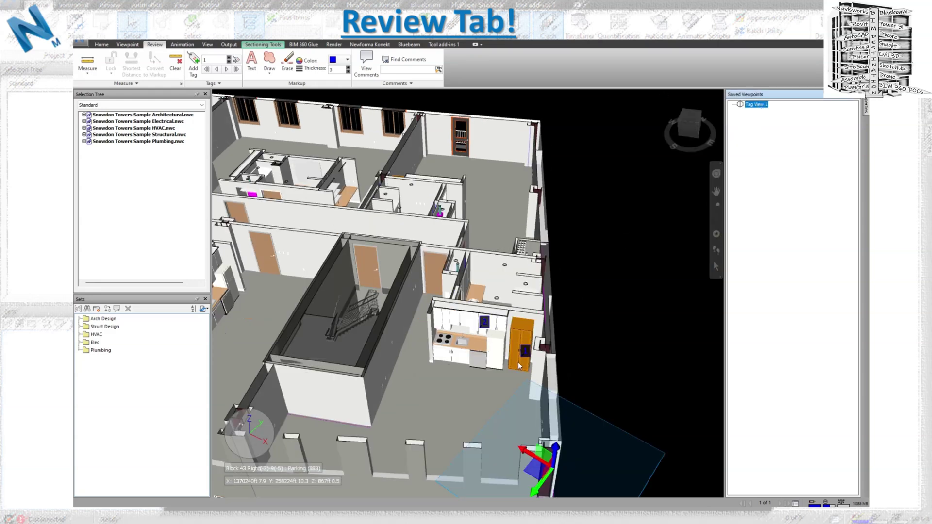
Tag the exterior door in the empty corner room with the comment "Door type changed".
{"action": "left_click", "coordinate": [716, 251]}
{"action": "left_click_drag", "start_coordinate": [651, 339], "coordinate": [599, 330]}
{"action": "left_click", "coordinate": [197, 63]}
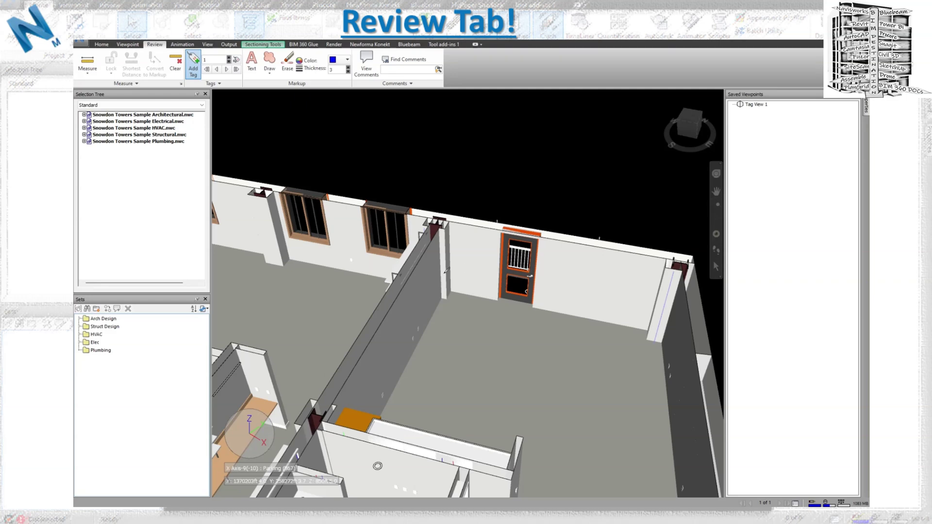
{"action": "left_click", "coordinate": [534, 267]}
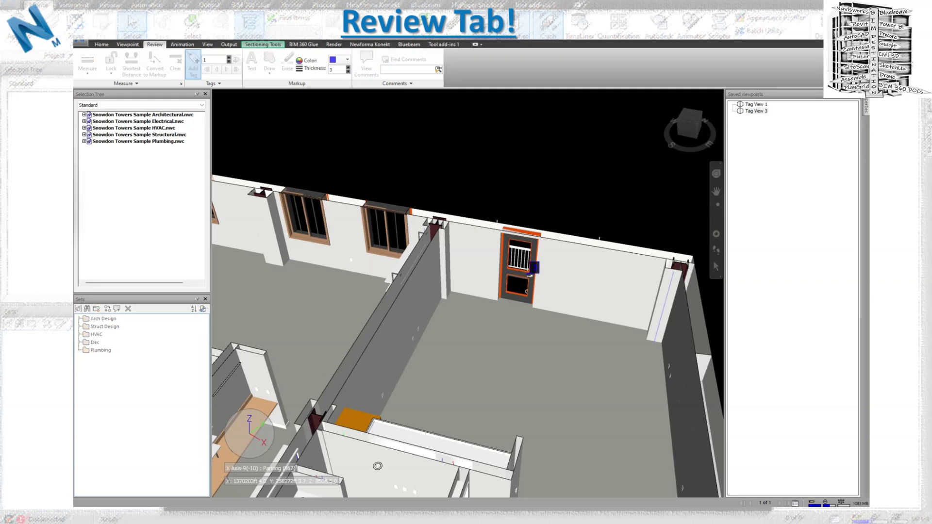
{"action": "type", "text": "Door type changed"}
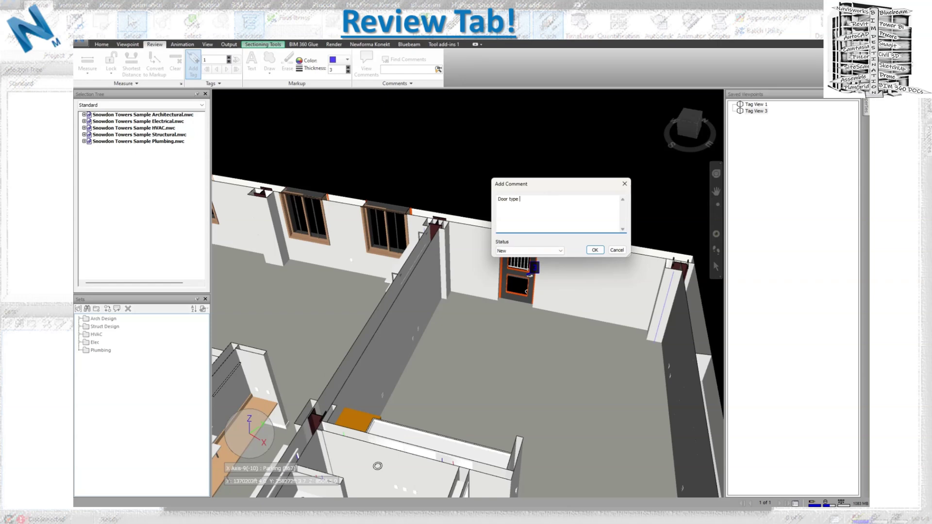
{"action": "left_click", "coordinate": [594, 250]}
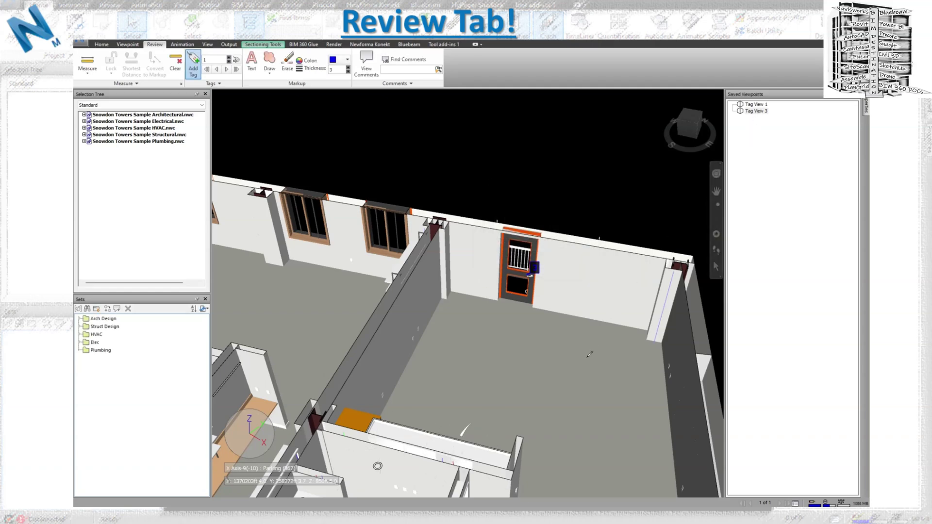
Tag the left sink of the double bathroom vanity with the comment "Sink Change".
{"action": "left_click", "coordinate": [716, 250]}
{"action": "left_click_drag", "start_coordinate": [613, 345], "coordinate": [439, 121]}
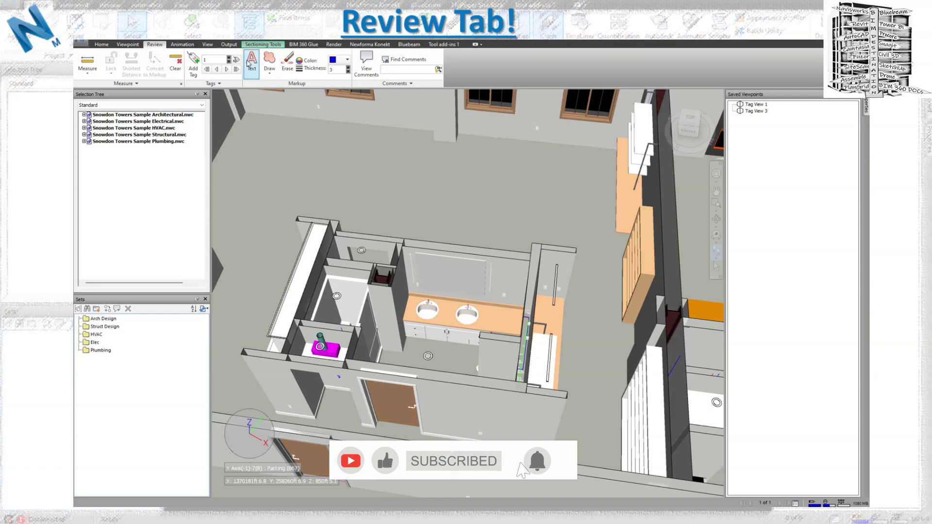
{"action": "left_click", "coordinate": [193, 62]}
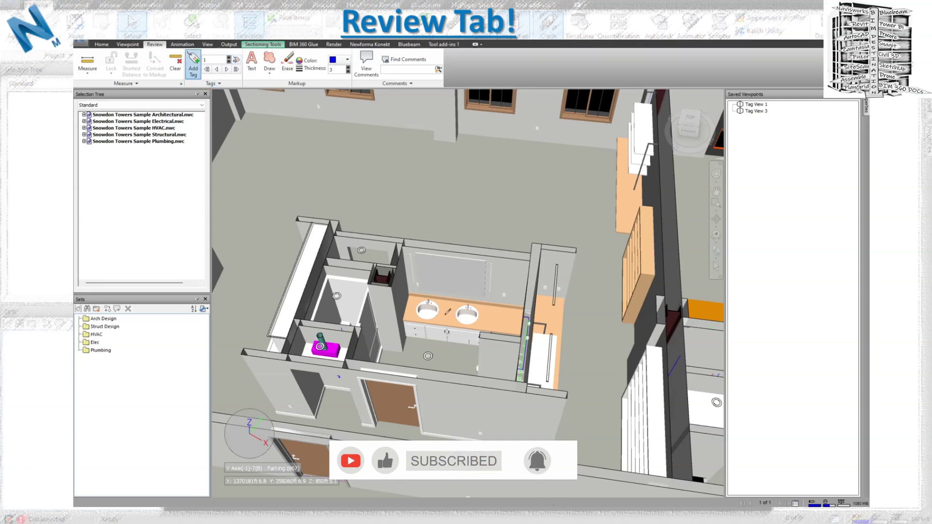
{"action": "left_click", "coordinate": [435, 302]}
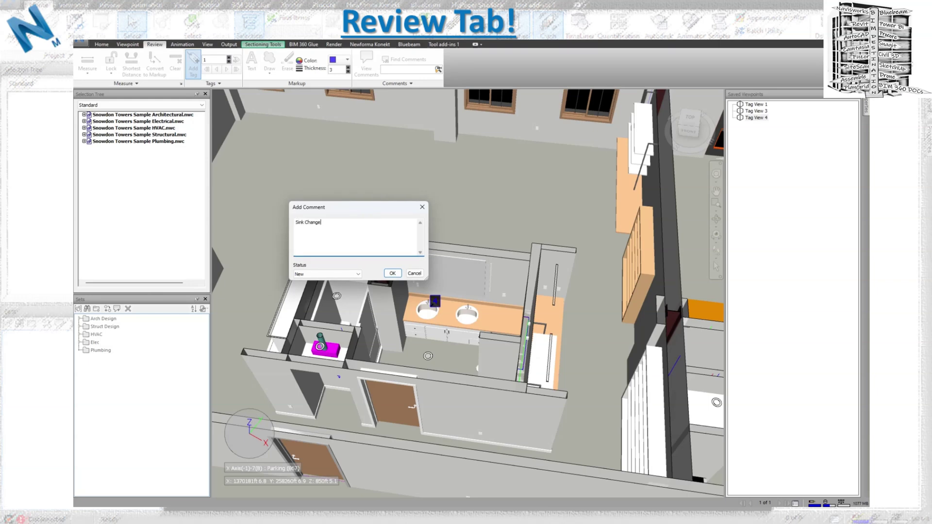
{"action": "left_click", "coordinate": [392, 273]}
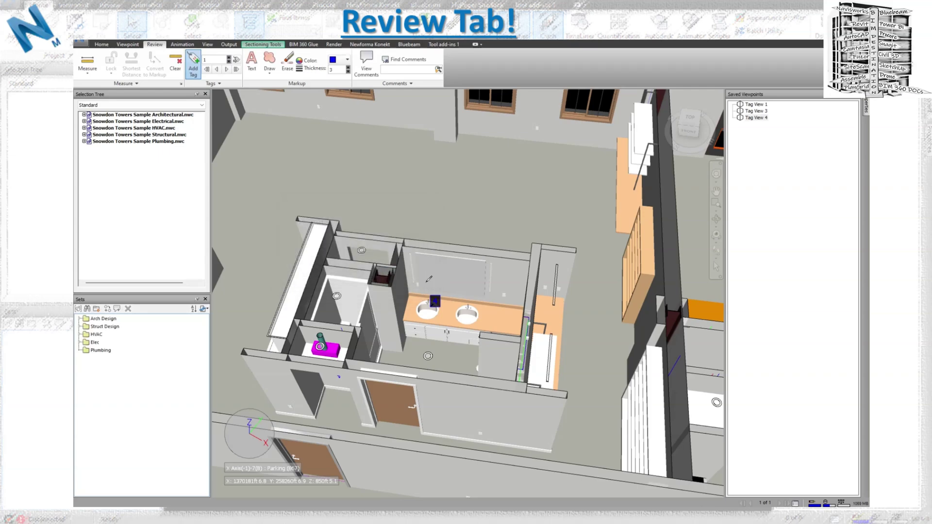
Tag the dark exterior door between the windows of the other room with the comment "Door to be painted".
{"action": "left_click", "coordinate": [716, 252]}
{"action": "left_click_drag", "start_coordinate": [426, 291], "coordinate": [402, 298]}
{"action": "left_click", "coordinate": [193, 58]}
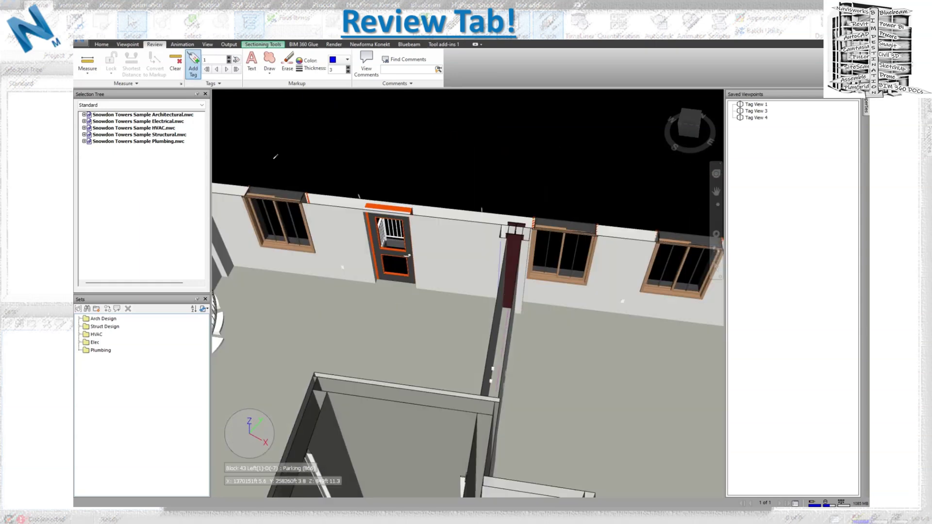
{"action": "left_click", "coordinate": [406, 240]}
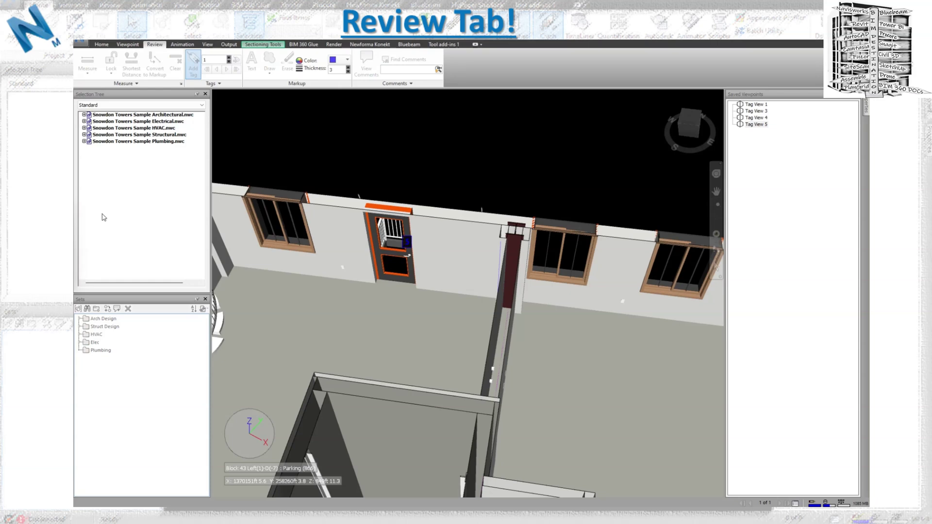
{"action": "left_click_drag", "start_coordinate": [512, 246], "coordinate": [550, 267]}
{"action": "type", "text": "Door to be painted"}
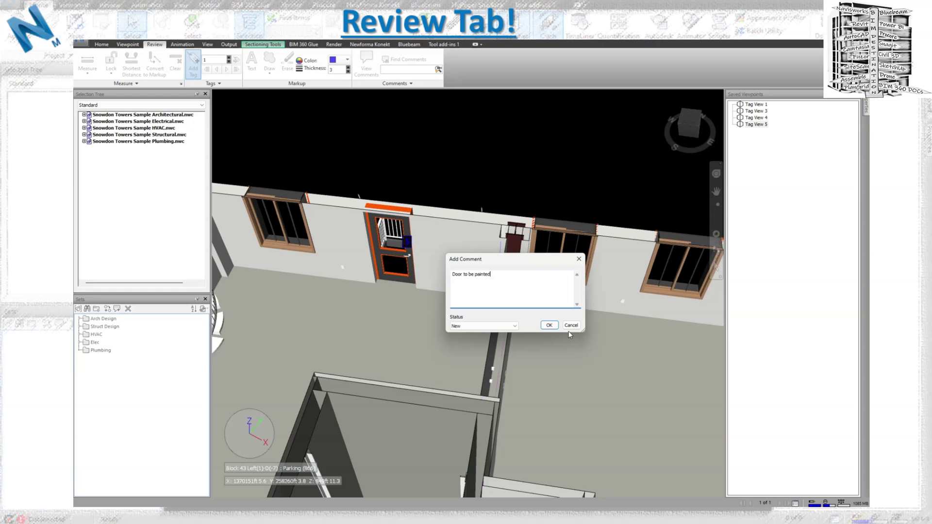
{"action": "left_click", "coordinate": [548, 325]}
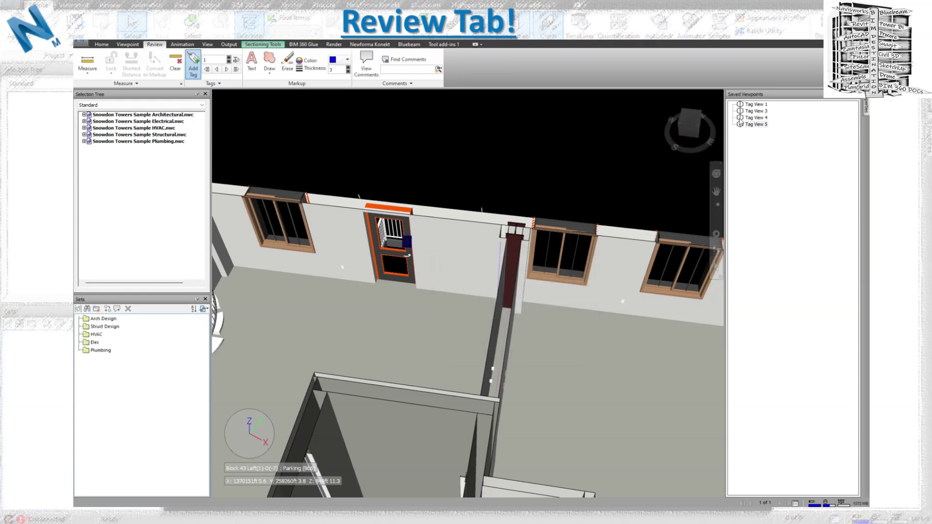
Restore Tag Views 1, 3, 4 and 5 in turn to check each tag, and view the additional tag commands.
{"action": "left_click", "coordinate": [753, 105]}
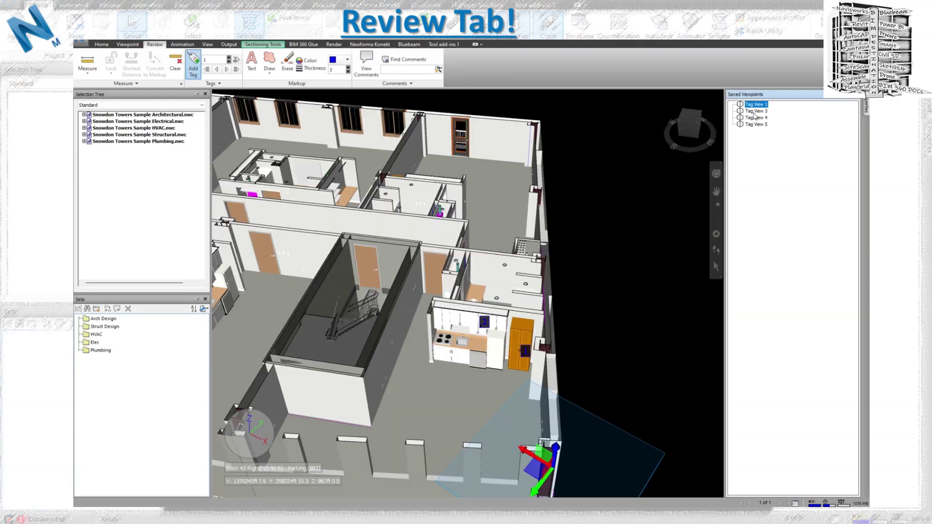
{"action": "left_click", "coordinate": [753, 111]}
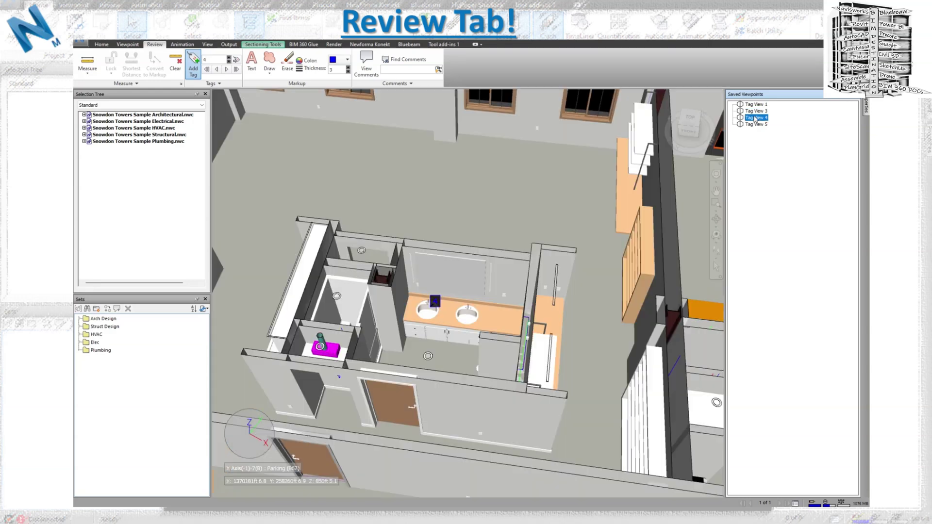
{"action": "left_click", "coordinate": [754, 117]}
{"action": "left_click", "coordinate": [755, 124]}
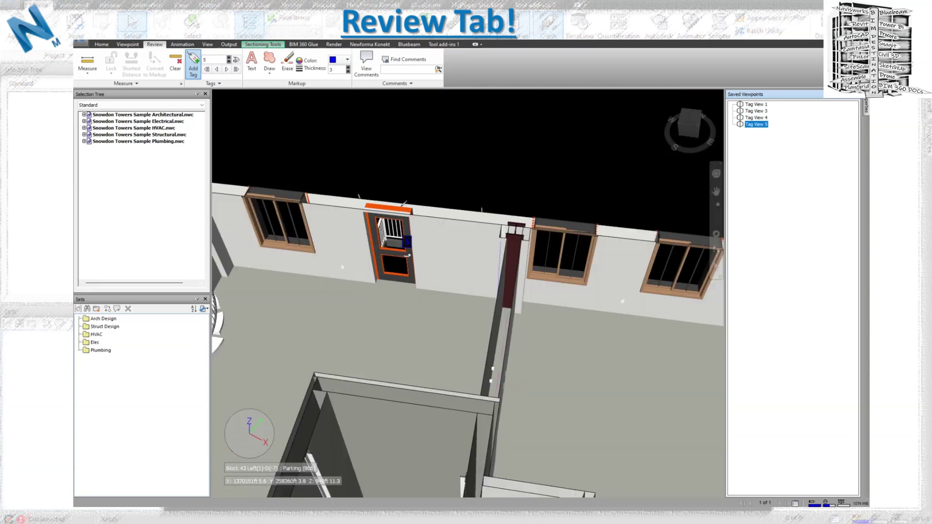
{"action": "left_click", "coordinate": [221, 84]}
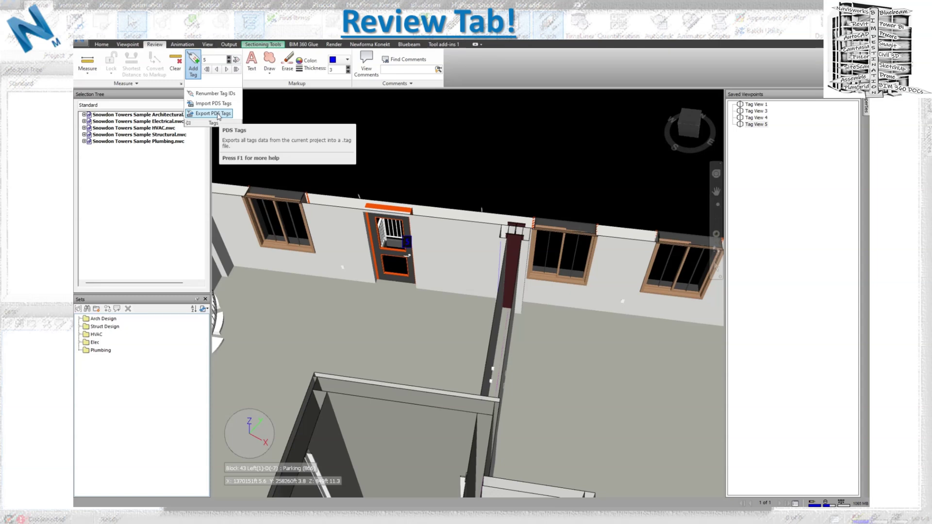
Restore Tag View 1 and step forward through the tags in order up to tag 5.
{"action": "left_click", "coordinate": [756, 105]}
{"action": "left_click", "coordinate": [226, 69]}
{"action": "left_click", "coordinate": [226, 69]}
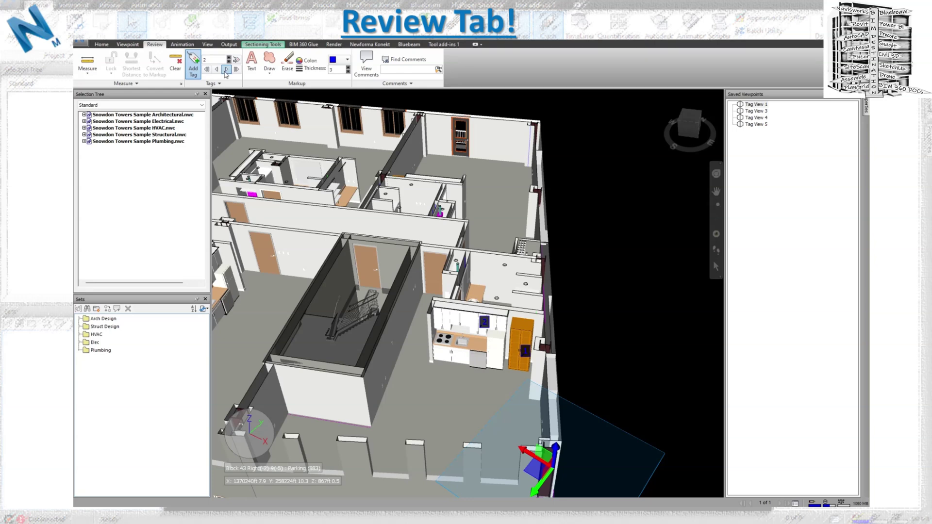
{"action": "left_click", "coordinate": [225, 69]}
{"action": "left_click", "coordinate": [226, 69]}
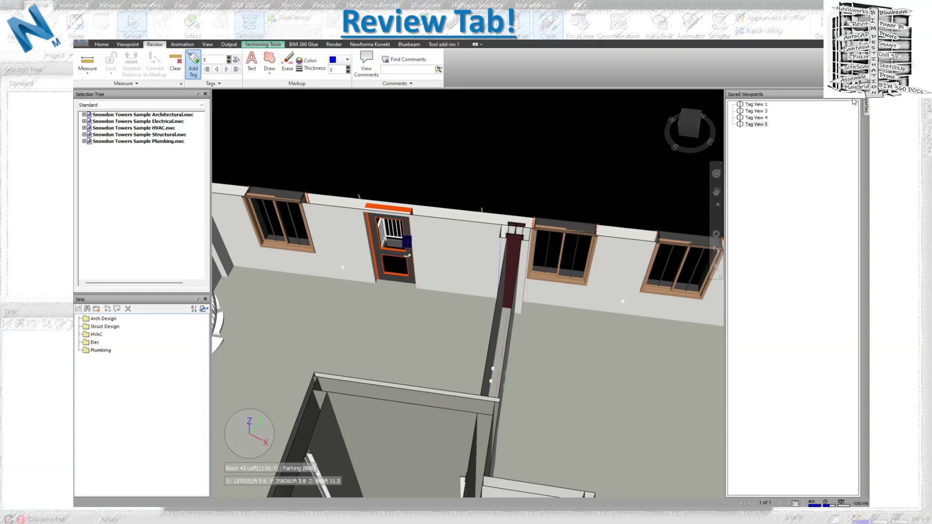
Restore Tag View 1 and show its comments, collapsing the Date column of the comment list.
{"action": "left_click", "coordinate": [756, 104]}
{"action": "left_click", "coordinate": [366, 76]}
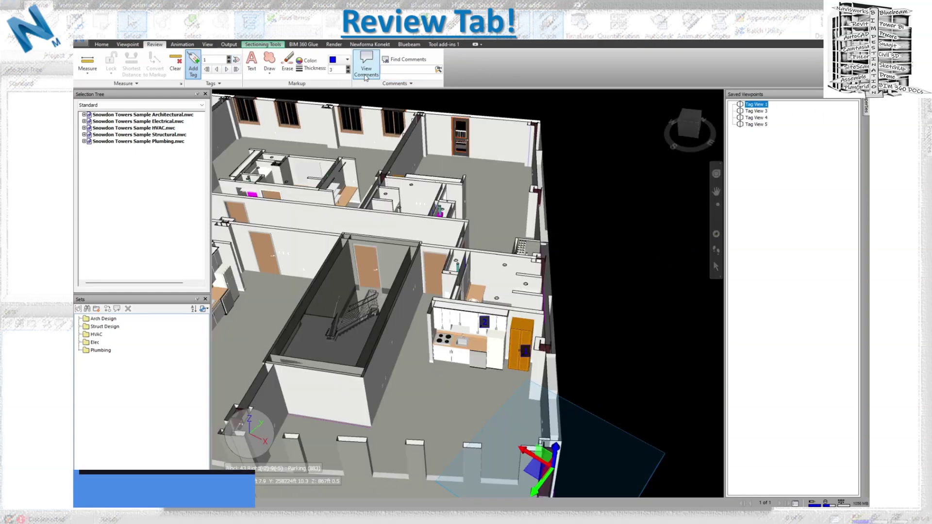
{"action": "left_click", "coordinate": [365, 73]}
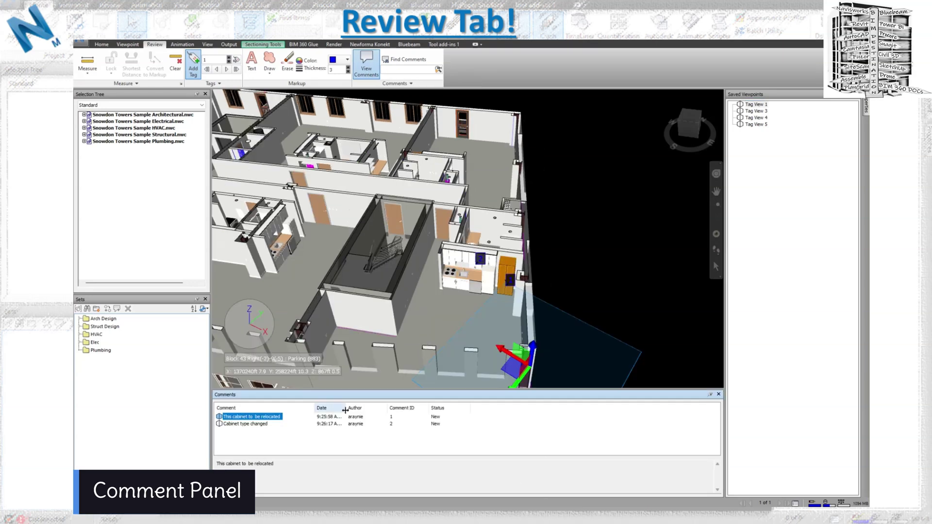
{"action": "left_click_drag", "start_coordinate": [345, 410], "coordinate": [318, 410]}
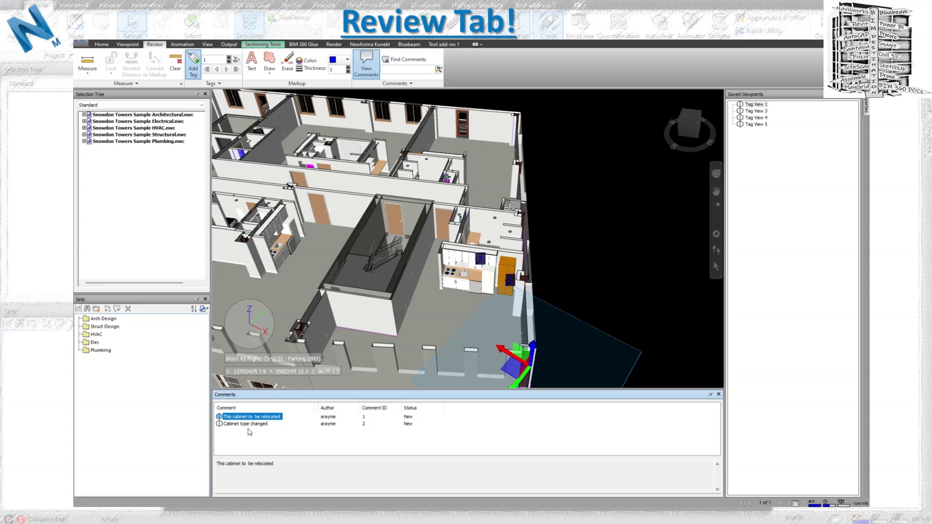
Compare the comments of Tag Views 3 and 1, and step forward through tags 1 to 5 reading each comment.
{"action": "left_click", "coordinate": [764, 113]}
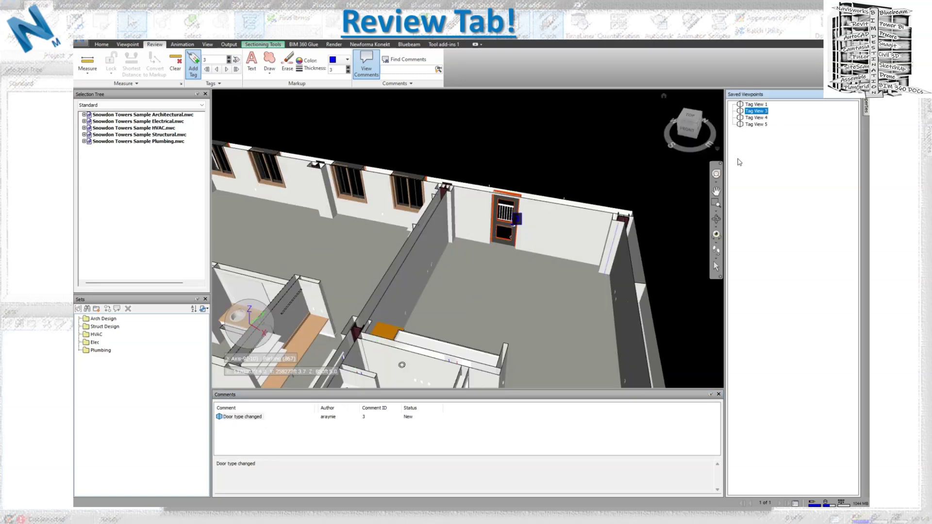
{"action": "left_click", "coordinate": [758, 105]}
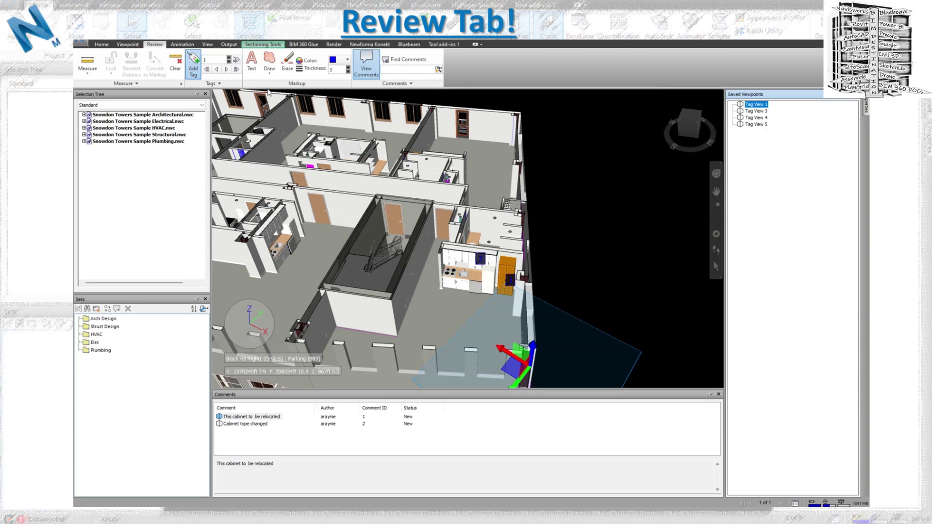
{"action": "left_click", "coordinate": [226, 69]}
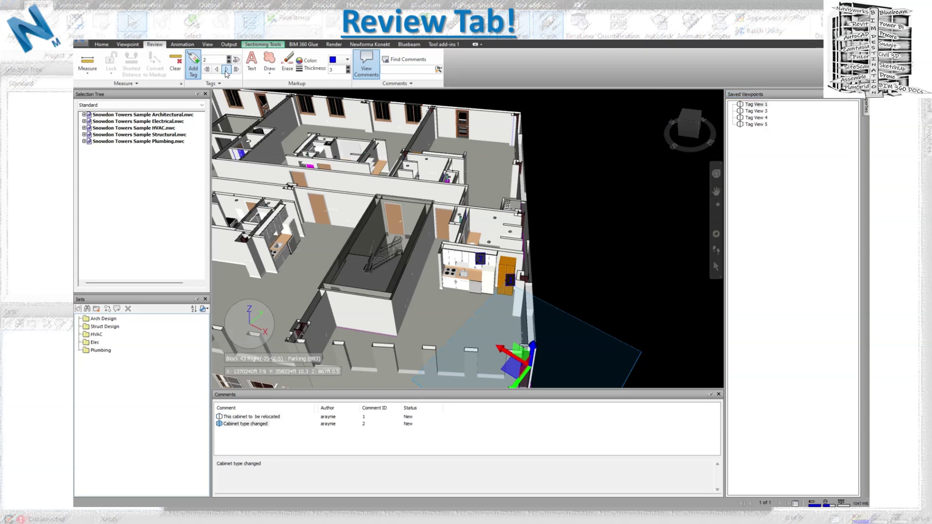
{"action": "left_click", "coordinate": [226, 69]}
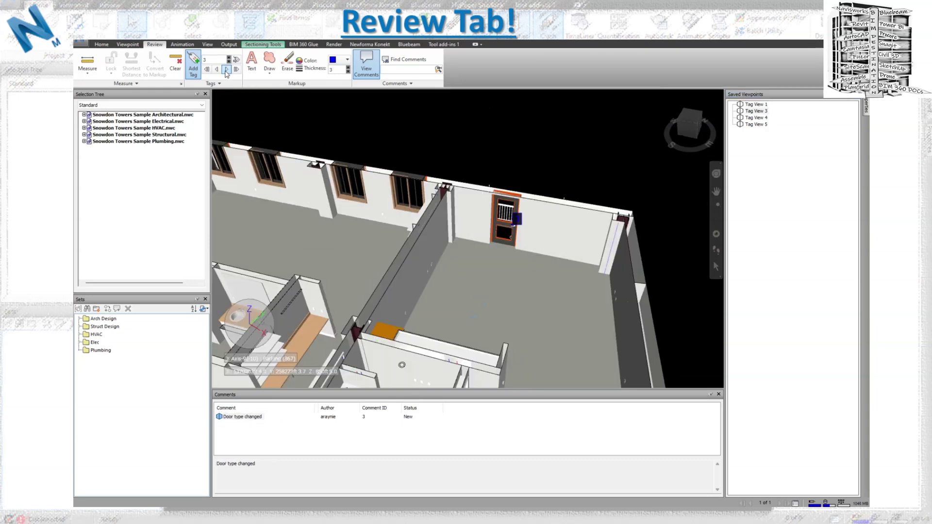
{"action": "left_click", "coordinate": [226, 69]}
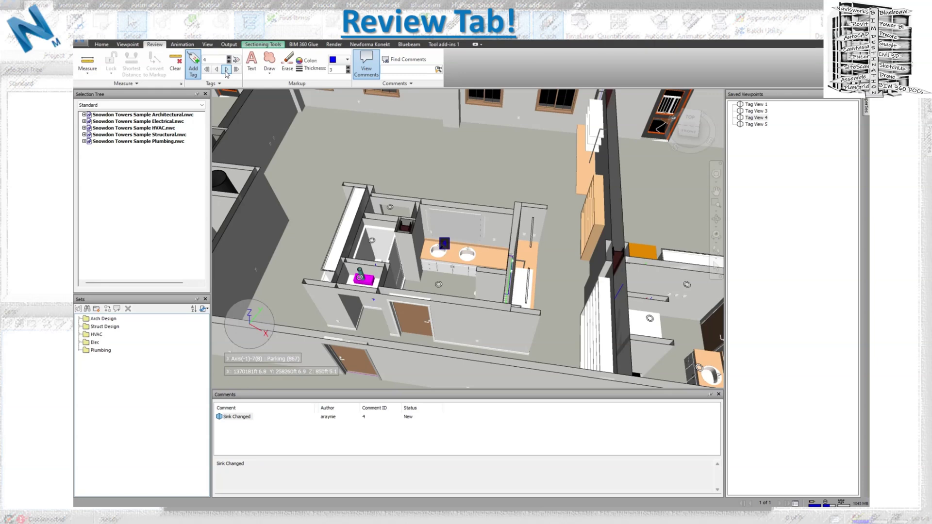
{"action": "left_click", "coordinate": [226, 70]}
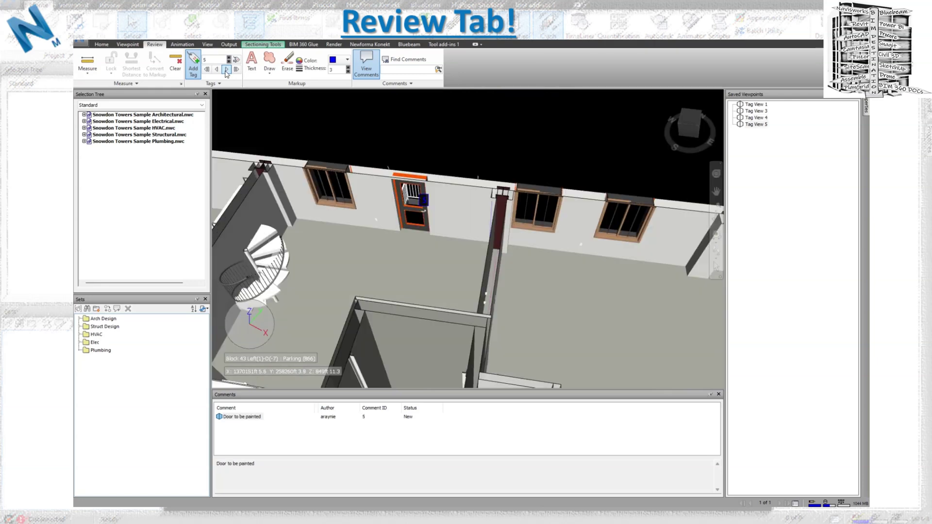
{"action": "left_click", "coordinate": [438, 423]}
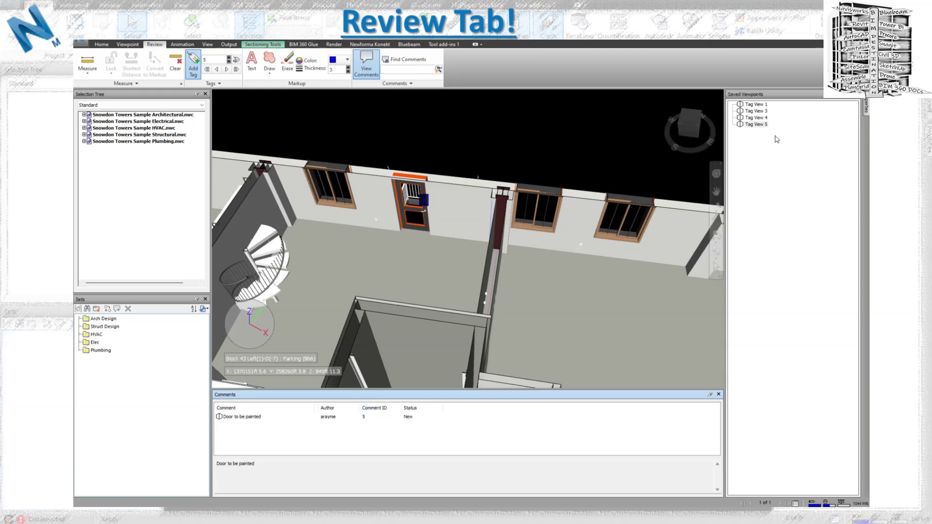
Close the comment list and walk the view to face the blank wall of the bathroom block in the large room.
{"action": "left_click", "coordinate": [367, 74]}
{"action": "left_click", "coordinate": [367, 73]}
{"action": "left_click", "coordinate": [716, 251]}
{"action": "left_click_drag", "start_coordinate": [511, 309], "coordinate": [458, 313]}
{"action": "left_click", "coordinate": [717, 394]}
{"action": "mouse_move", "coordinate": [430, 380]}
{"action": "left_mouse_down"}
{"action": "mouse_move", "coordinate": [380, 287]}
{"action": "mouse_move", "coordinate": [464, 378]}
{"action": "mouse_move", "coordinate": [412, 321]}
{"action": "left_mouse_up"}
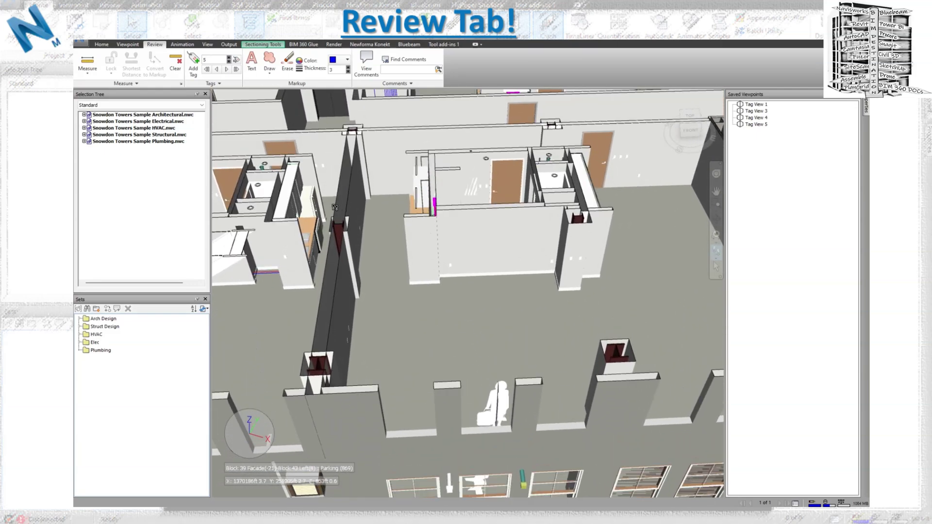
Add the markup text "Wall to be demoed" on the blank wall of the bathroom block.
{"action": "left_click", "coordinate": [252, 62]}
{"action": "left_click", "coordinate": [450, 259]}
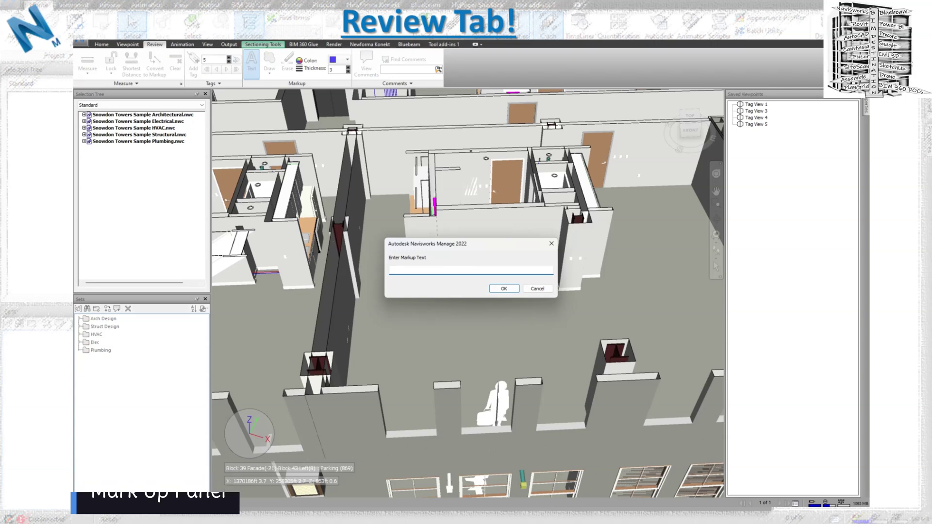
{"action": "type", "text": "Wall to be demoed"}
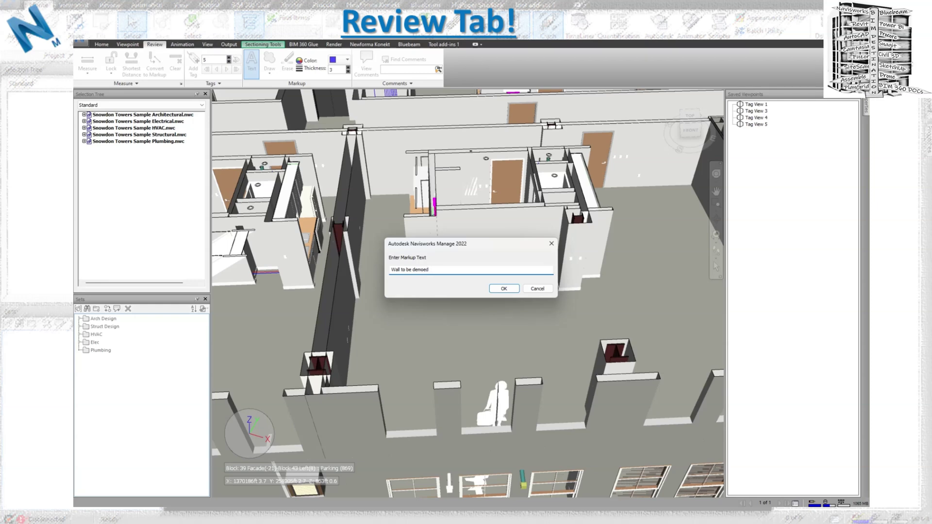
{"action": "left_click", "coordinate": [503, 287]}
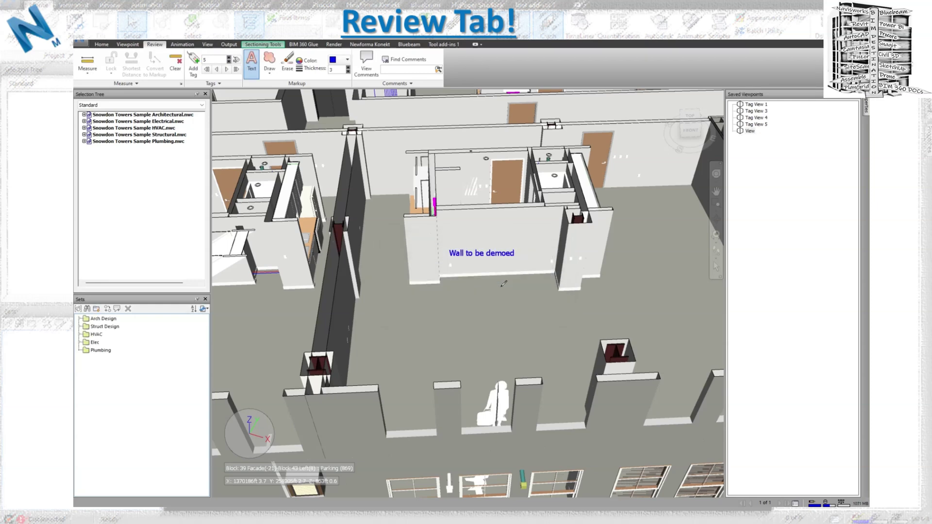
Move the "Wall to be demoed" markup text slightly higher on the wall.
{"action": "right_click", "coordinate": [473, 253]}
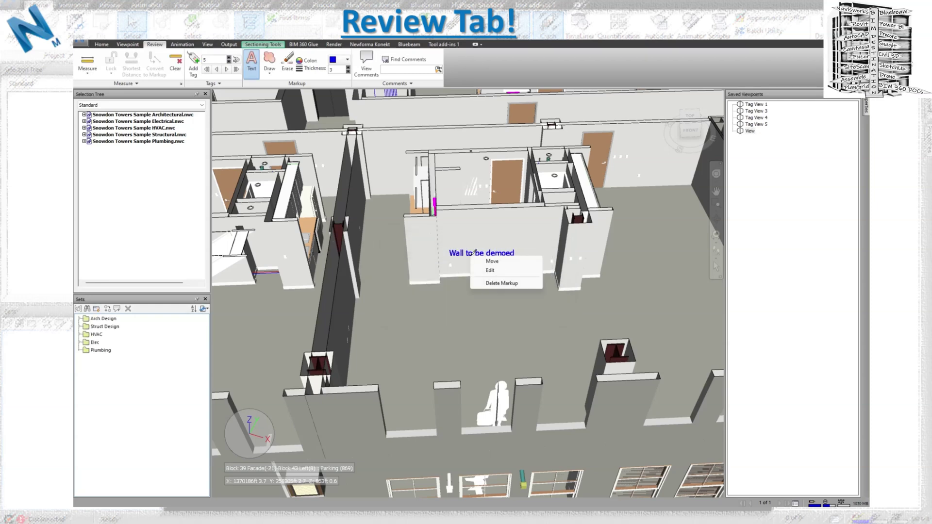
{"action": "left_click", "coordinate": [493, 261]}
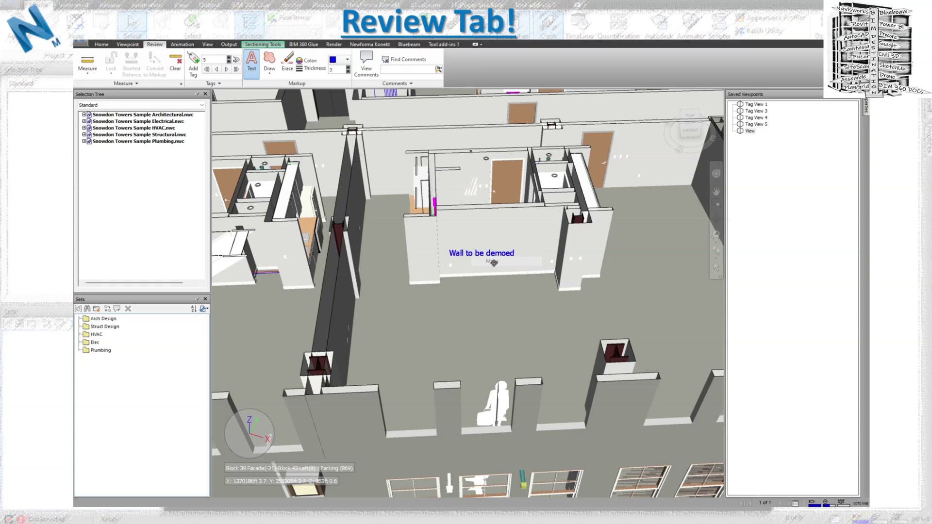
{"action": "left_click", "coordinate": [452, 229]}
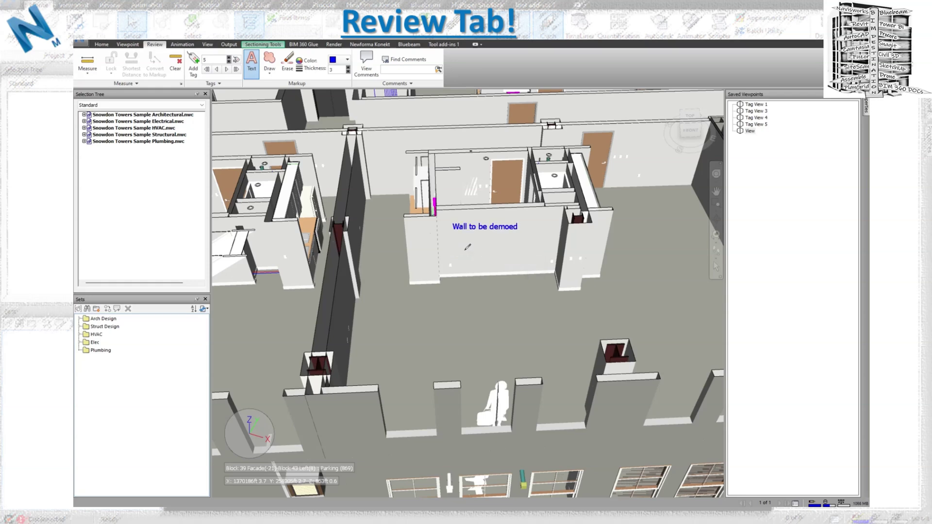
Open the "Wall to be demoed" markup text for editing and accept it as it is.
{"action": "right_click", "coordinate": [465, 225]}
{"action": "left_click", "coordinate": [480, 245]}
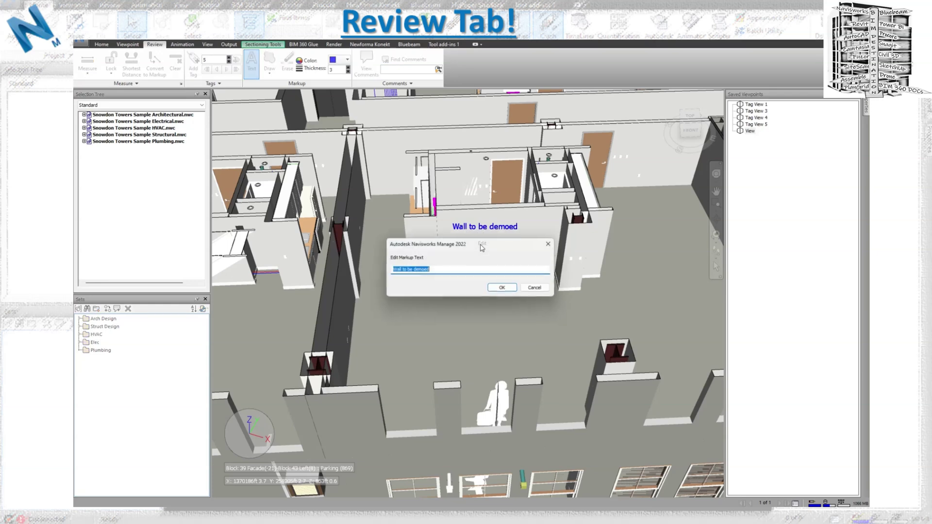
{"action": "left_click", "coordinate": [430, 269]}
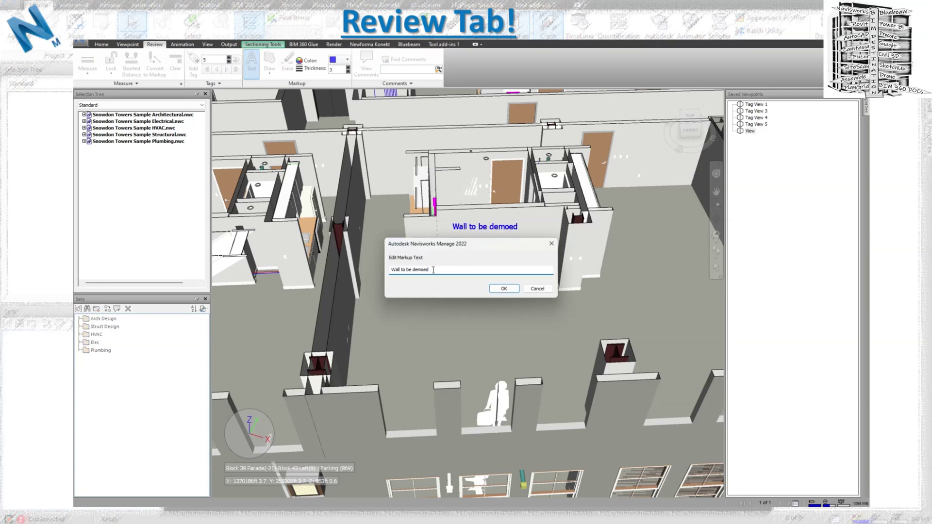
{"action": "left_click", "coordinate": [503, 288]}
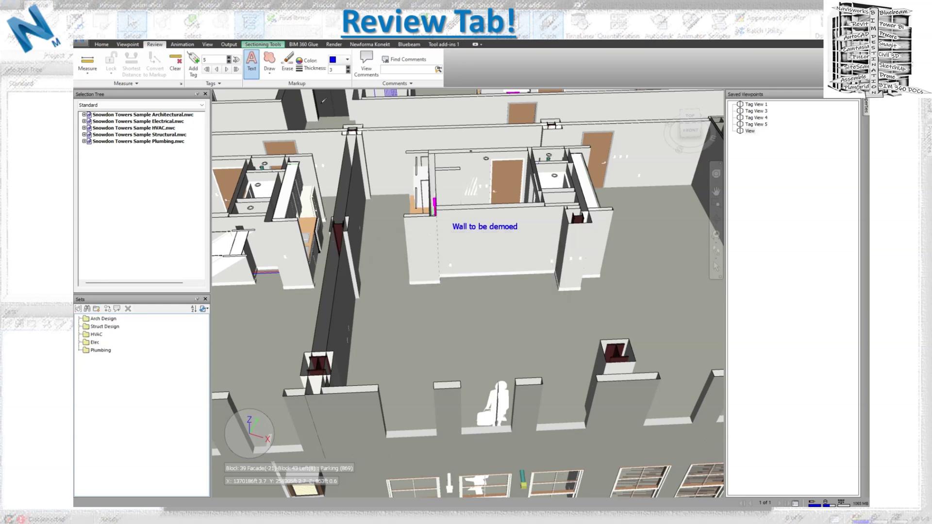
Look over the markup drawing shapes, and orbit away and restore the saved viewpoint View to check its markup text.
{"action": "left_click", "coordinate": [270, 73]}
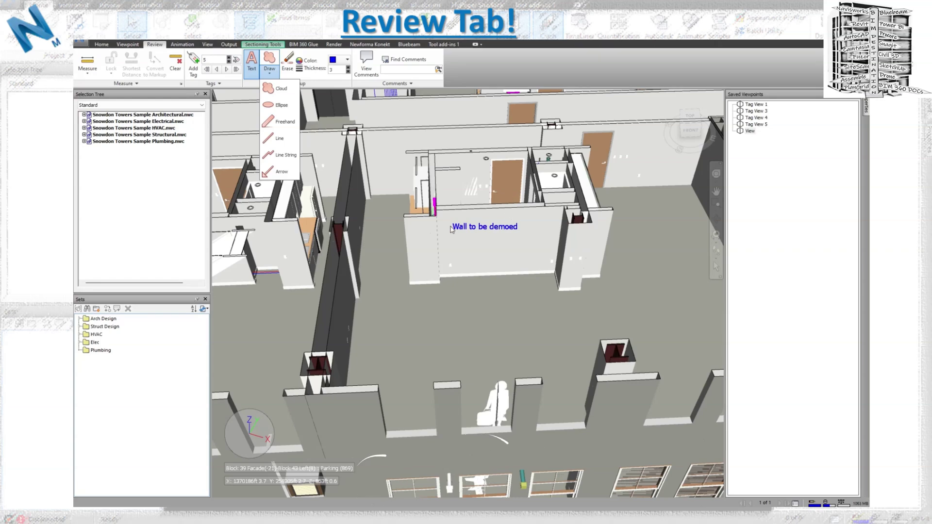
{"action": "left_click", "coordinate": [751, 131]}
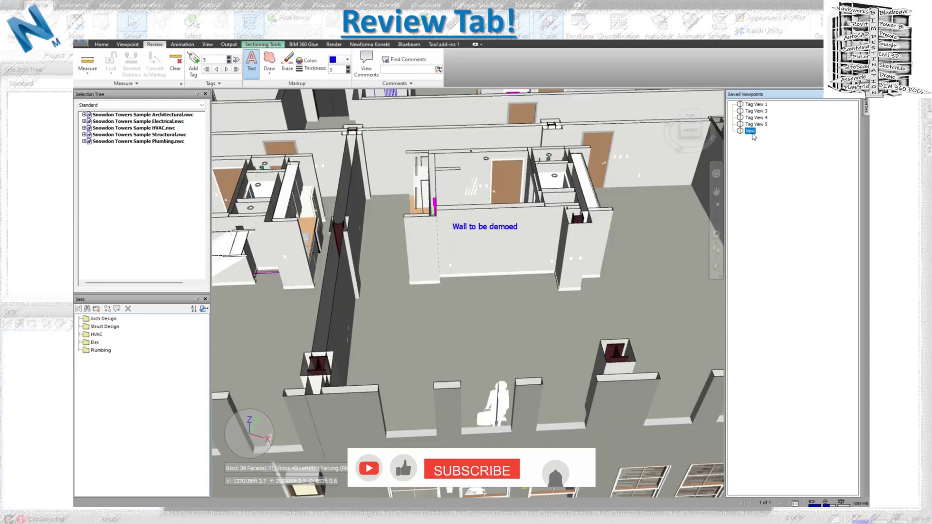
{"action": "middle_click_drag", "start_coordinate": [602, 340], "coordinate": [602, 291], "text": "shift"}
{"action": "left_click", "coordinate": [752, 132]}
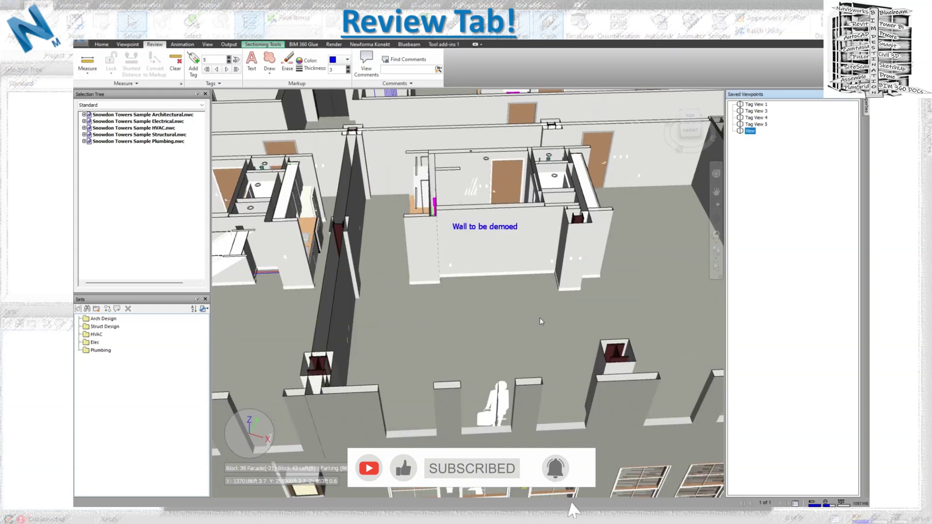
Draw an ellipse markup around the "Wall to be demoed" text on the bathroom block wall.
{"action": "left_click", "coordinate": [269, 74]}
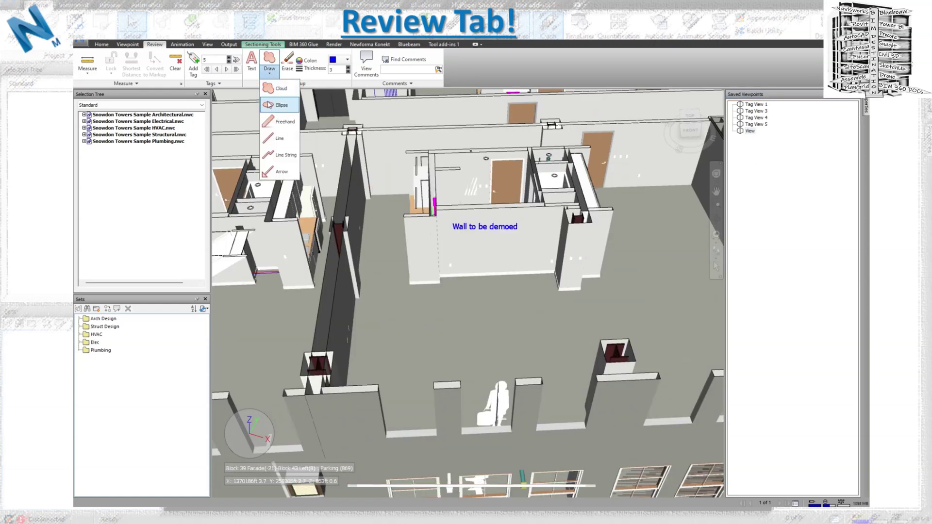
{"action": "left_click", "coordinate": [269, 103]}
{"action": "left_click_drag", "start_coordinate": [433, 209], "coordinate": [555, 260]}
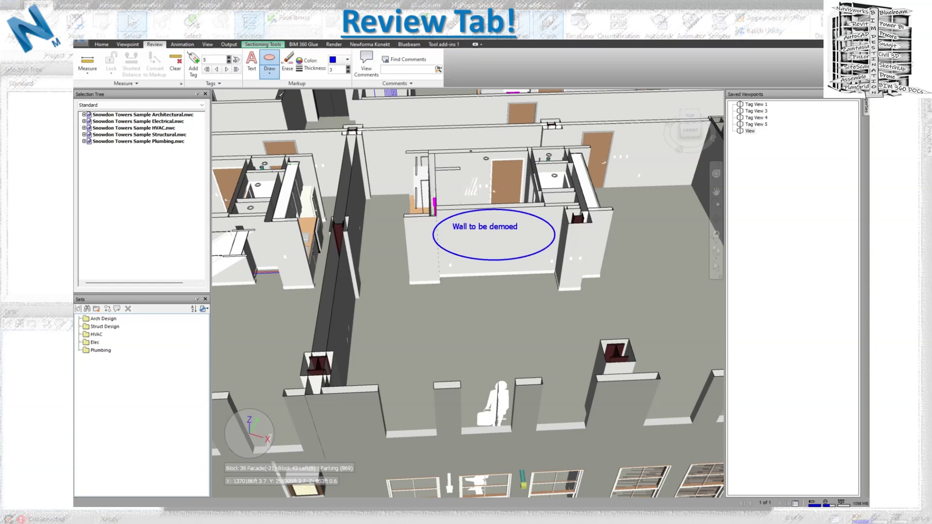
Erase both the ellipse and the "Wall to be demoed" text from the wall.
{"action": "left_click", "coordinate": [269, 72]}
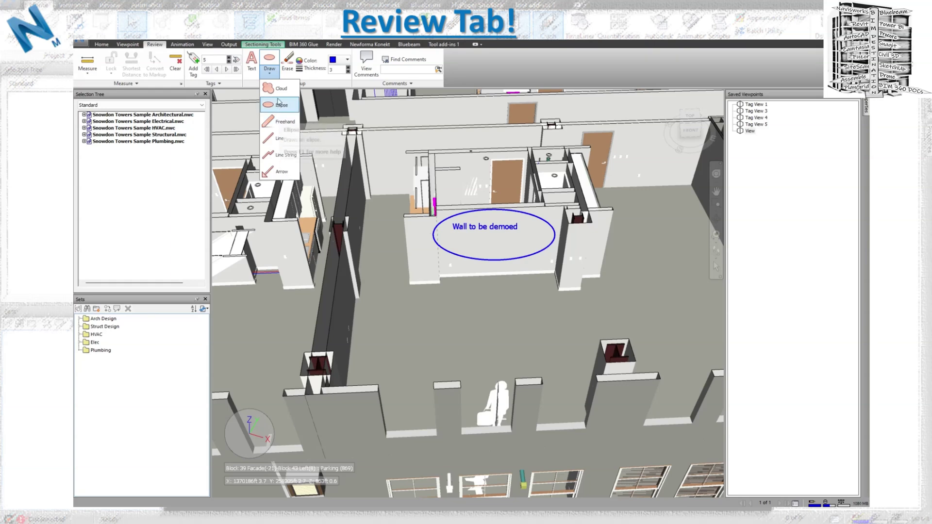
{"action": "left_click", "coordinate": [287, 63]}
{"action": "mouse_move", "coordinate": [419, 196]}
{"action": "left_mouse_down"}
{"action": "mouse_move", "coordinate": [456, 234]}
{"action": "mouse_move", "coordinate": [588, 300]}
{"action": "left_mouse_up"}
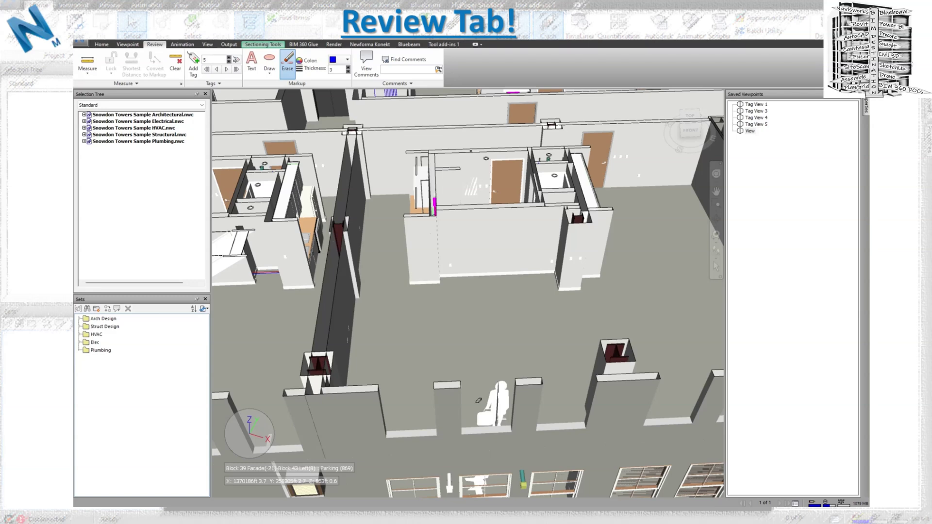
Check the saved viewpoint View after erasing its markups, and delete that viewpoint.
{"action": "left_click", "coordinate": [750, 132]}
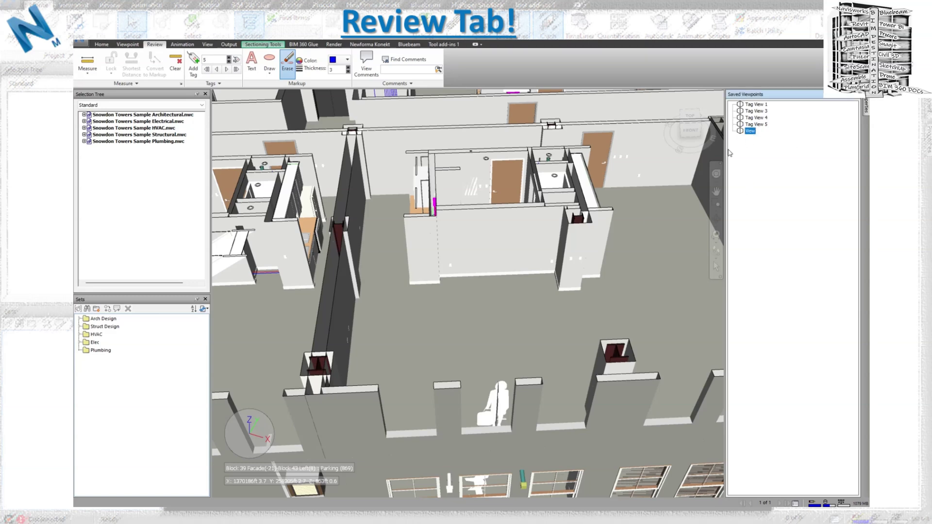
{"action": "left_click", "coordinate": [762, 124]}
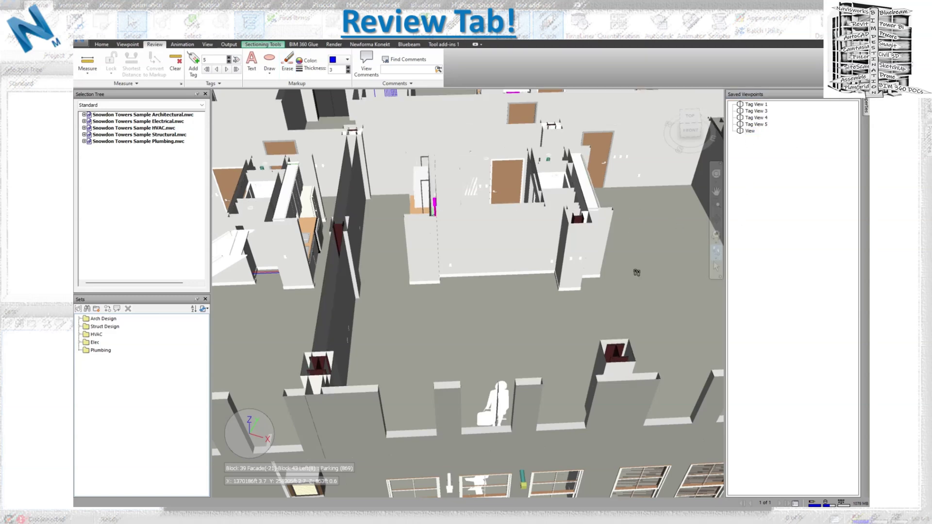
{"action": "left_click", "coordinate": [750, 131]}
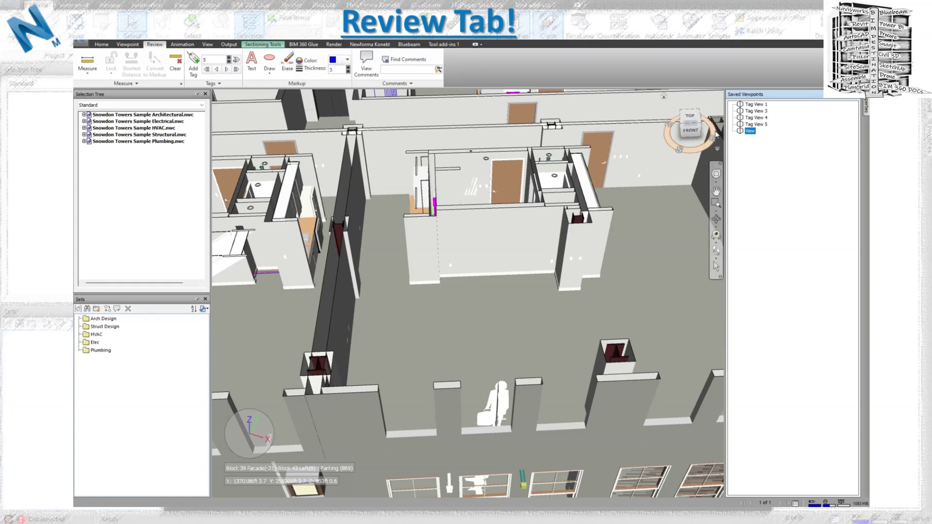
{"action": "right_click", "coordinate": [746, 134]}
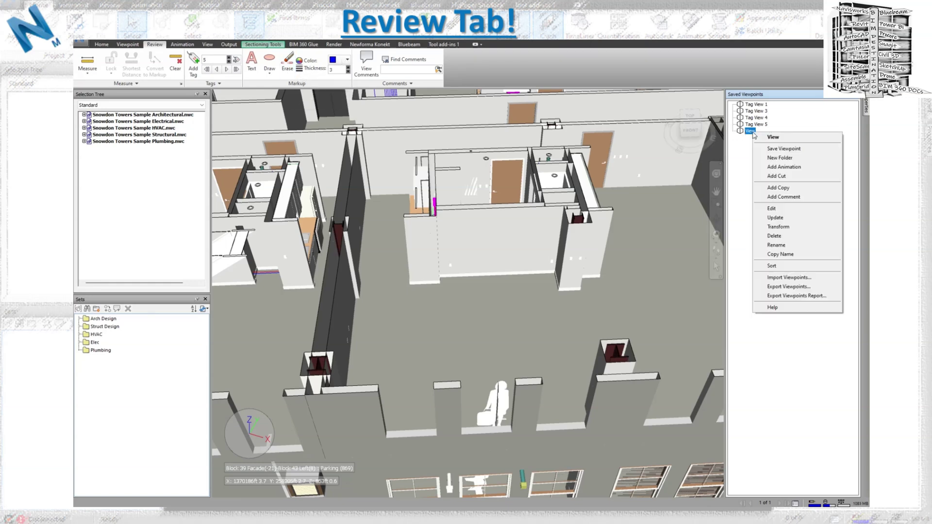
{"action": "left_click", "coordinate": [778, 234]}
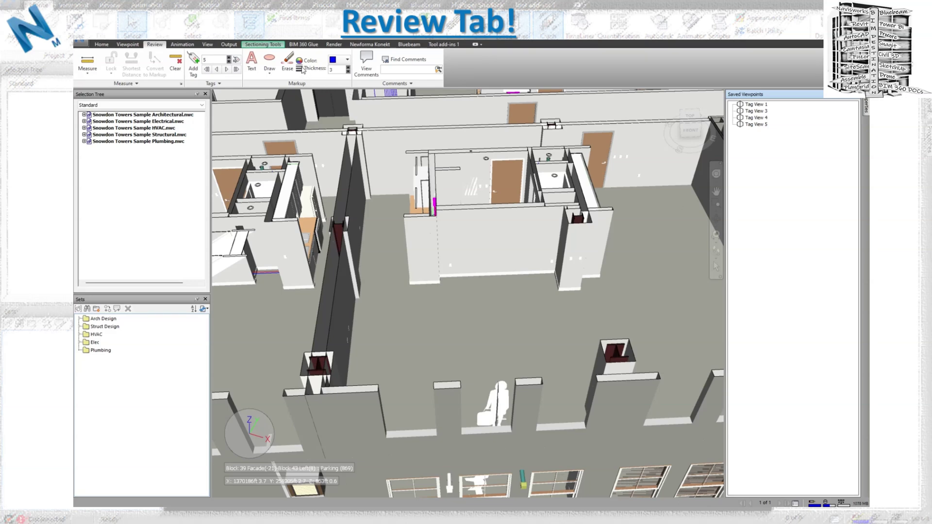
Set the markup color to red and start a new markup text on the blank wall of the bathroom block.
{"action": "left_click", "coordinate": [347, 60]}
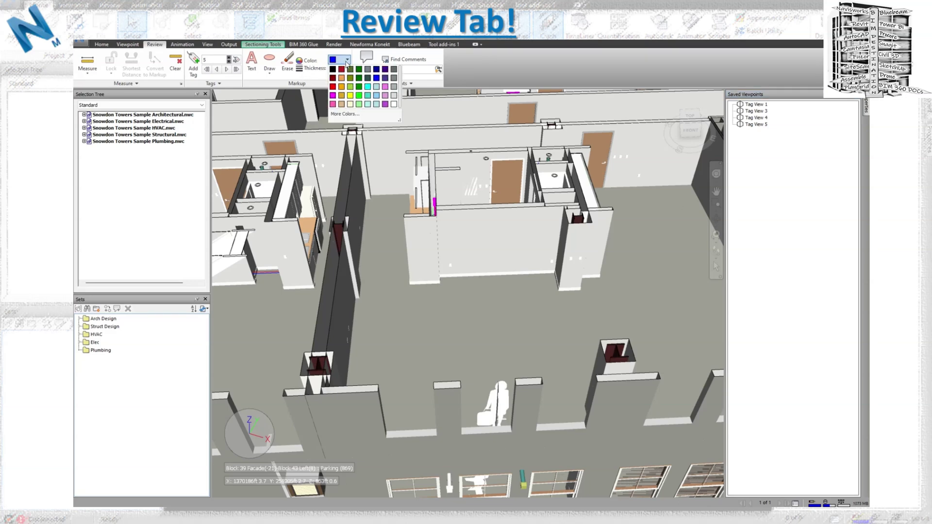
{"action": "left_click", "coordinate": [333, 85]}
{"action": "left_click", "coordinate": [256, 64]}
{"action": "left_click", "coordinate": [485, 227]}
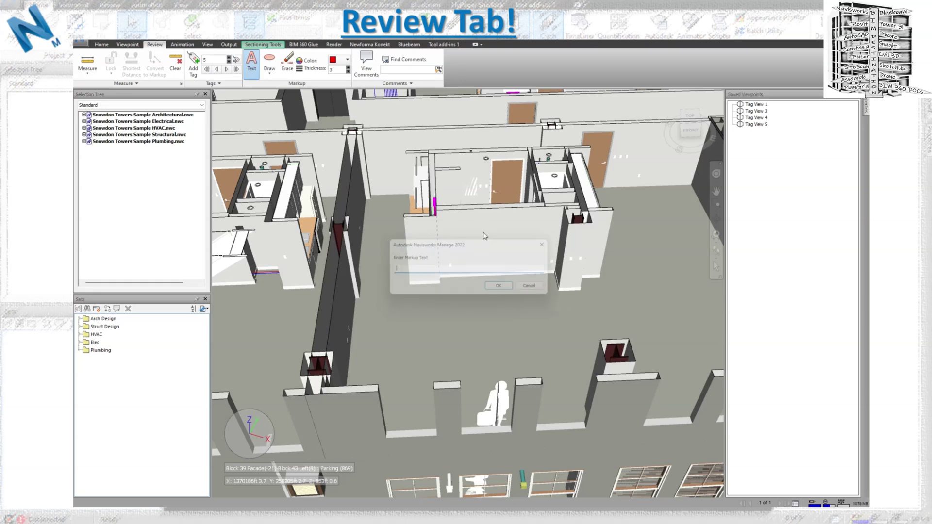